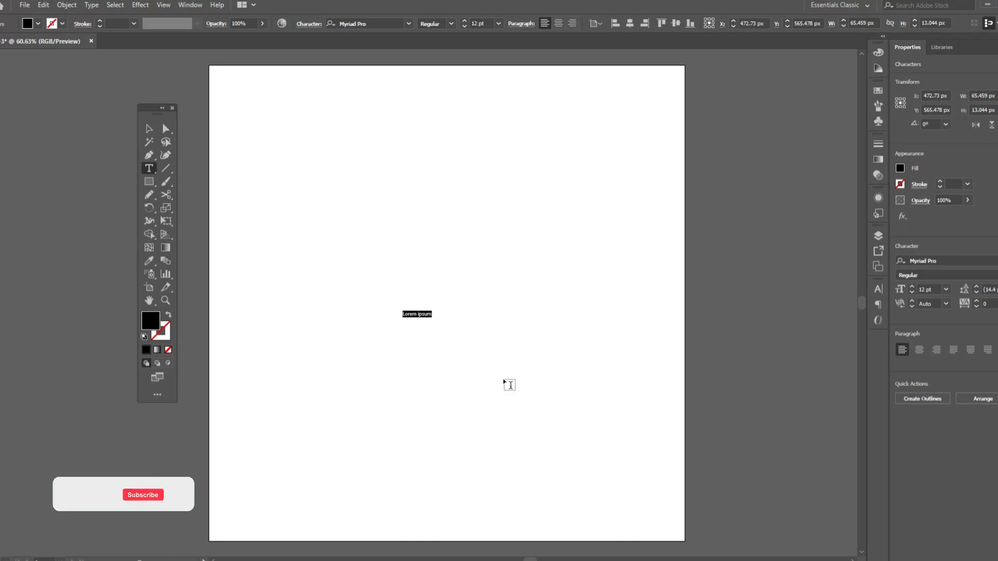
Step: Enter the text "creative" and scale it up proportionally to about 230 pt
type("creative")
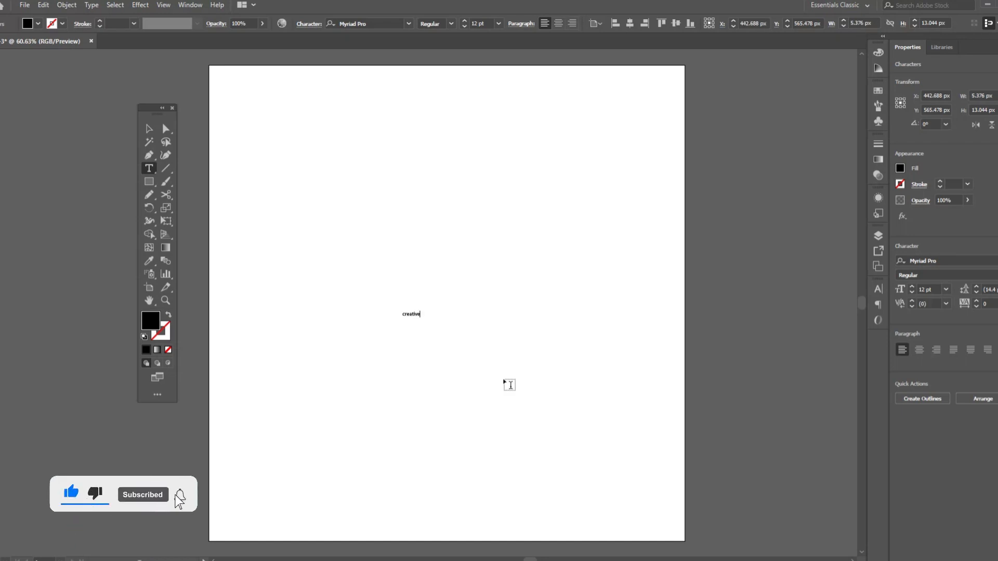
left_click(148, 129)
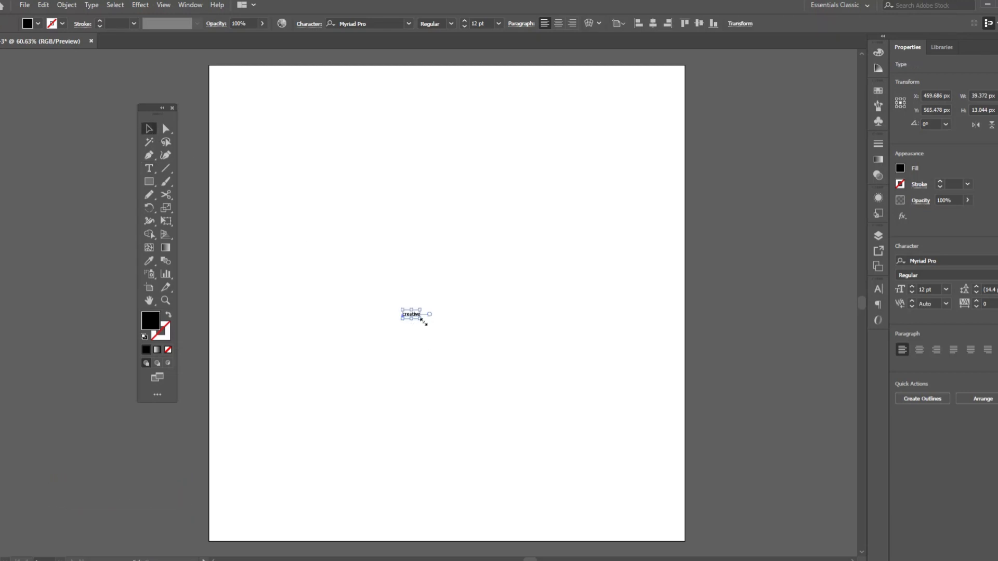
left_click_drag(421, 319, 563, 393)
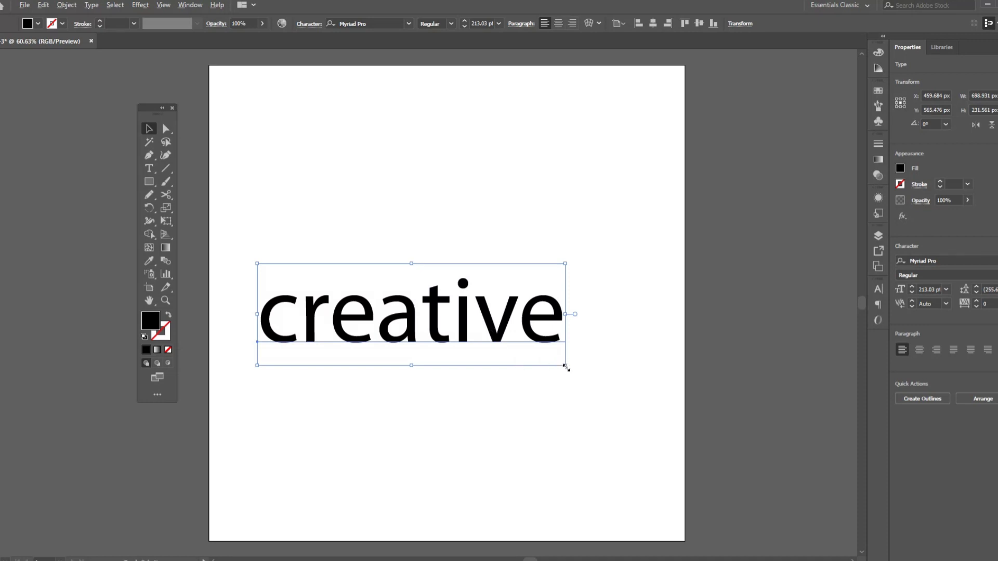
left_click_drag(567, 368, 578, 369)
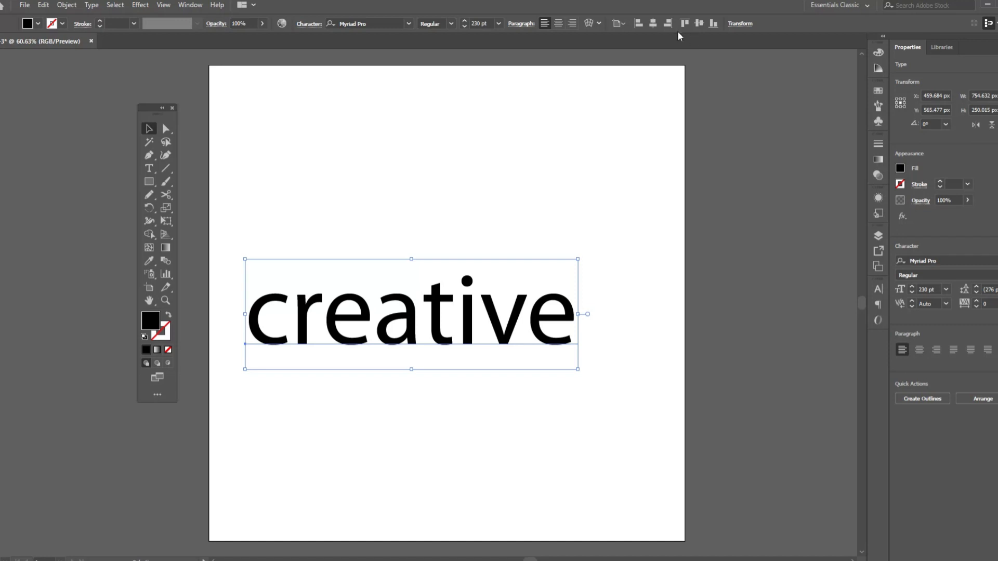
Step: Convert the text to uppercase and center it horizontally and vertically on the artboard
left_click(656, 26)
left_click(699, 23)
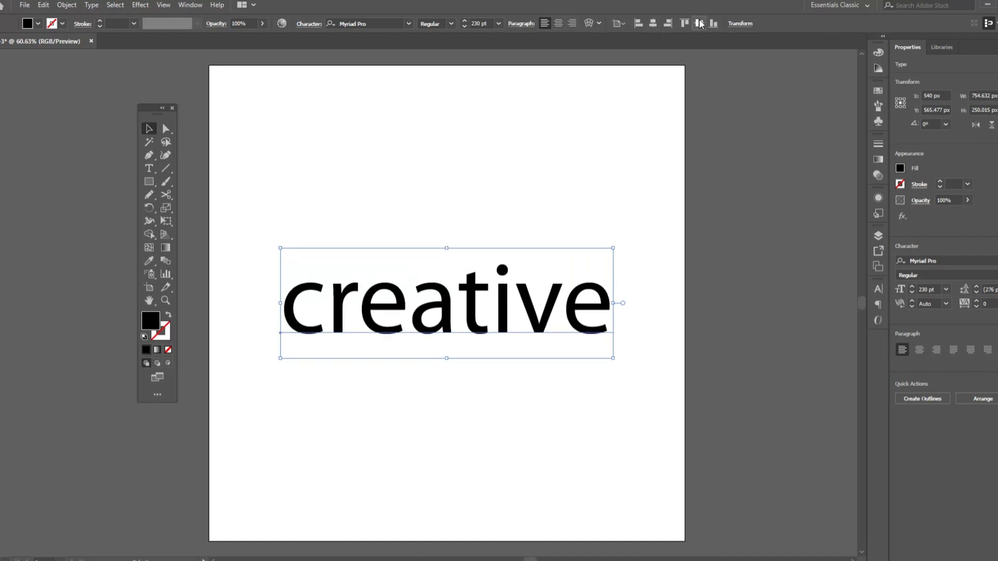
left_click(91, 6)
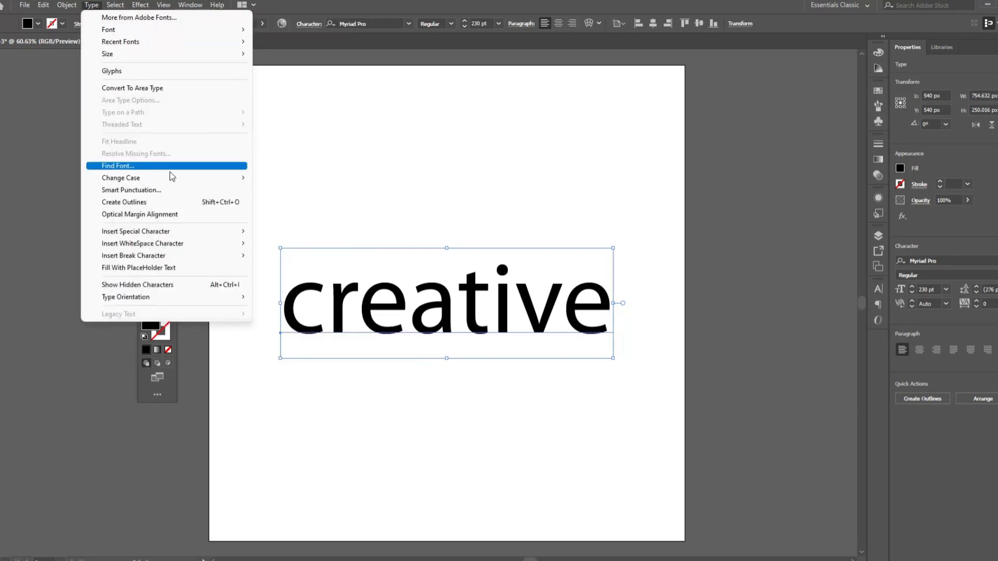
mouse_move(178, 182)
left_click(305, 178)
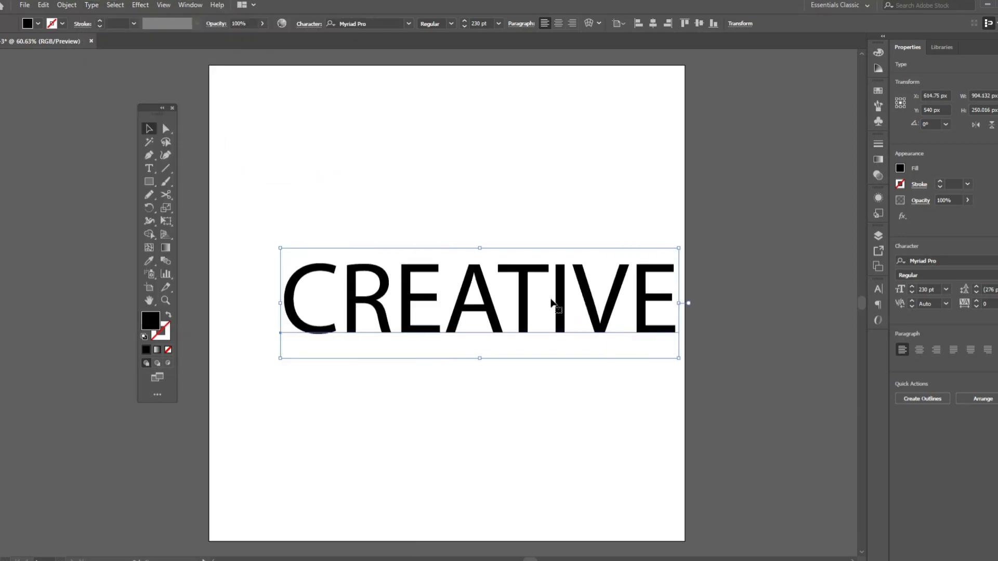
left_click(653, 23)
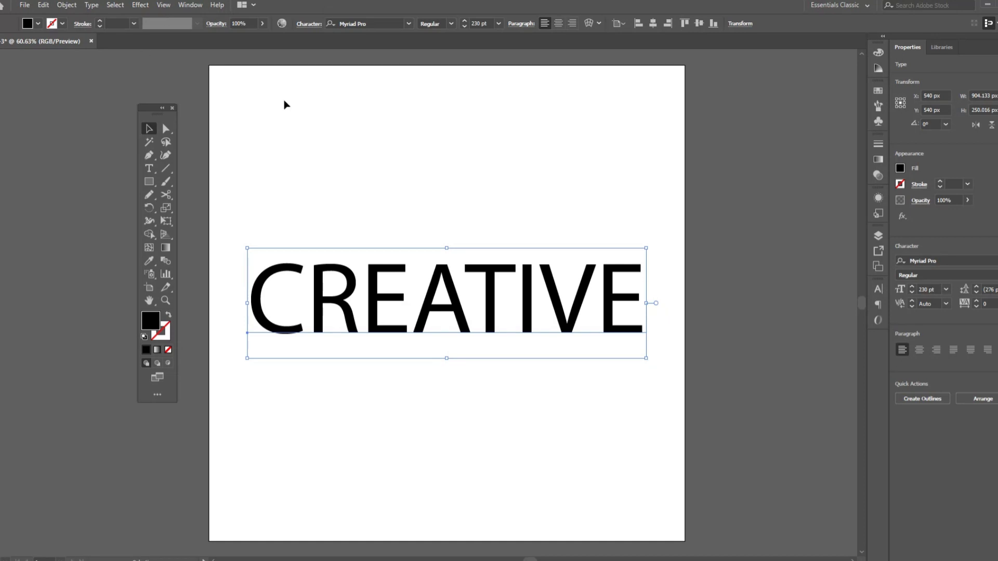
Step: Set the CREATIVE text's font to Impact and center it on the artboard in both directions
left_click(387, 25)
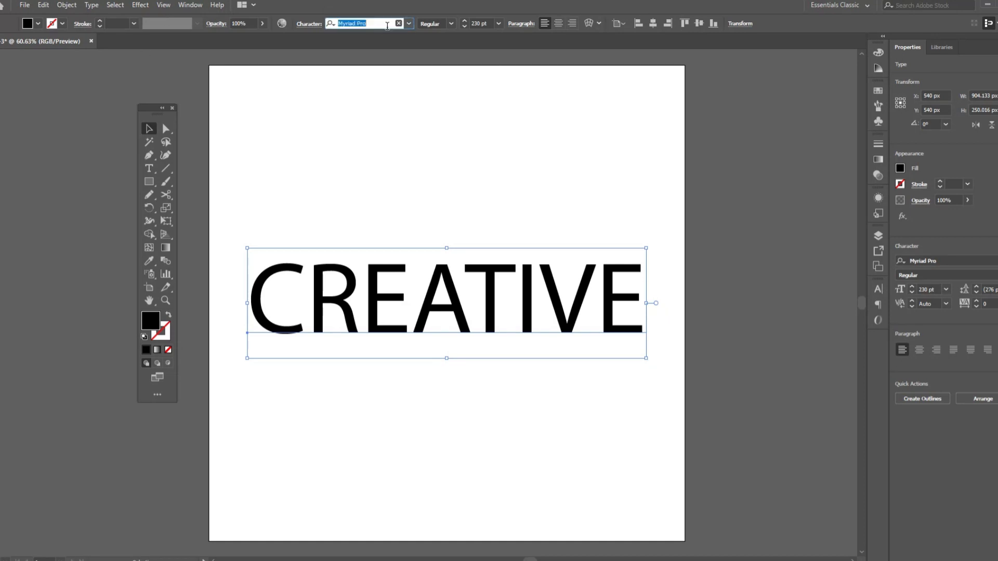
left_click(410, 23)
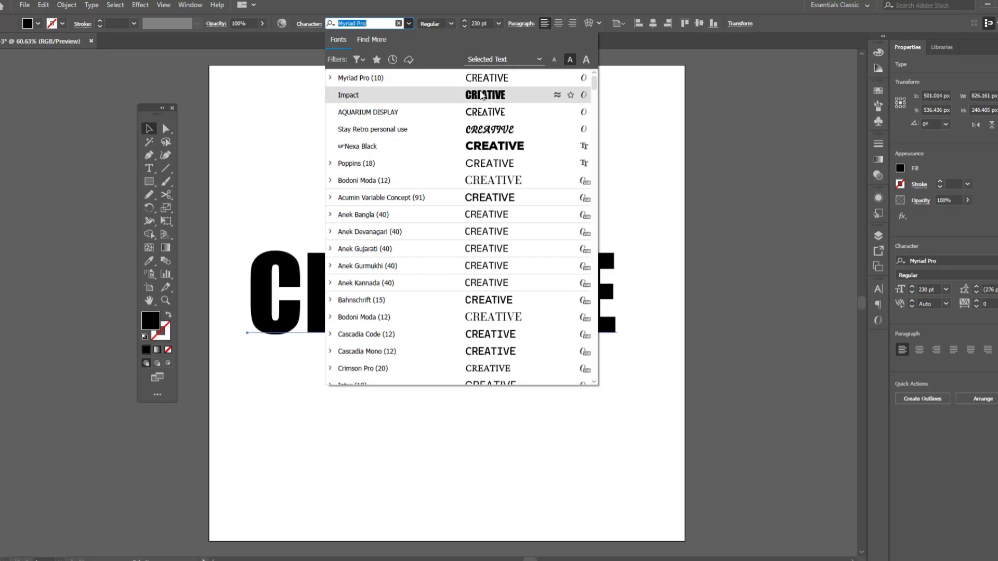
left_click(488, 97)
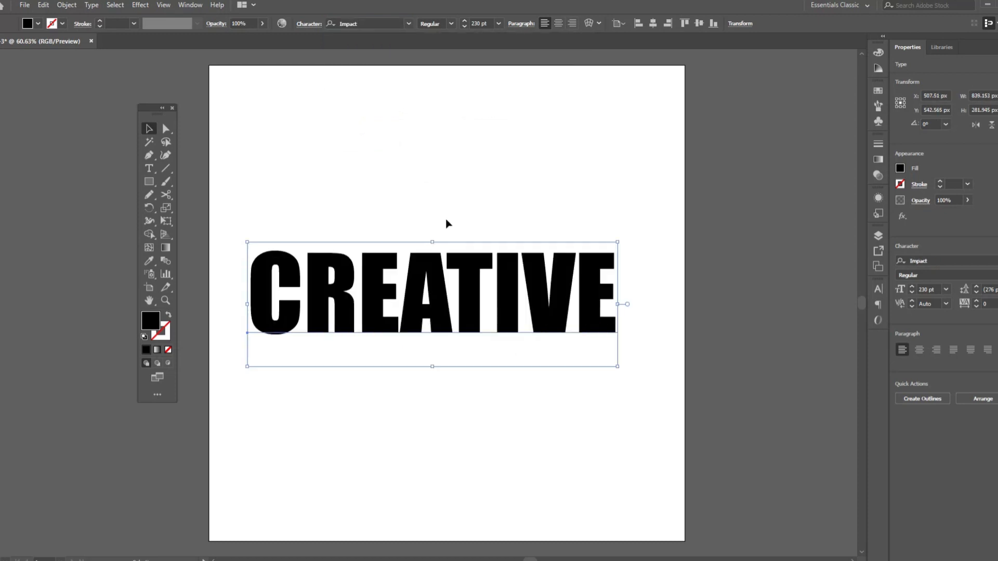
left_click(657, 27)
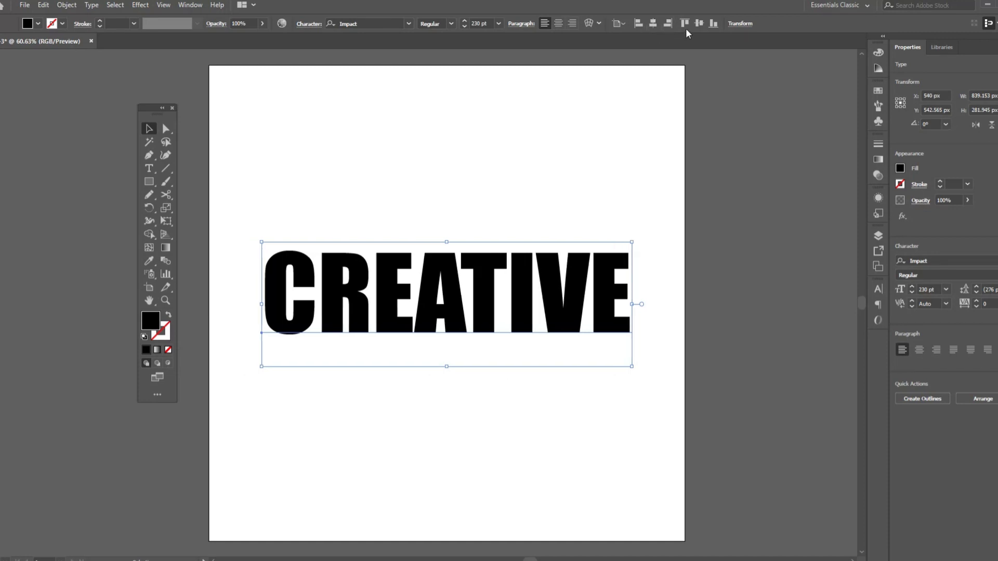
left_click(699, 23)
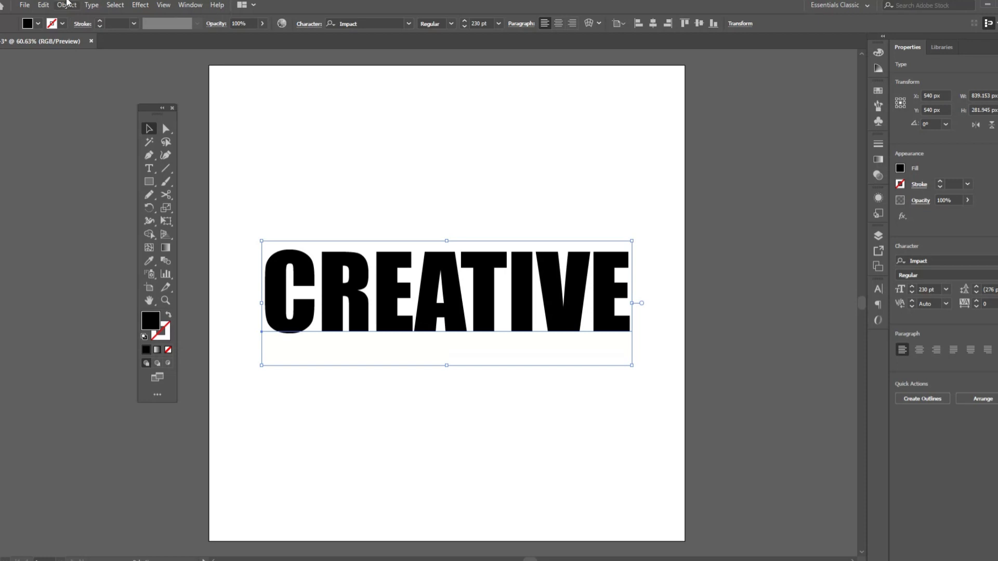
Step: Expand the CREATIVE text into shapes with the Object and Fill options enabled
left_click(67, 5)
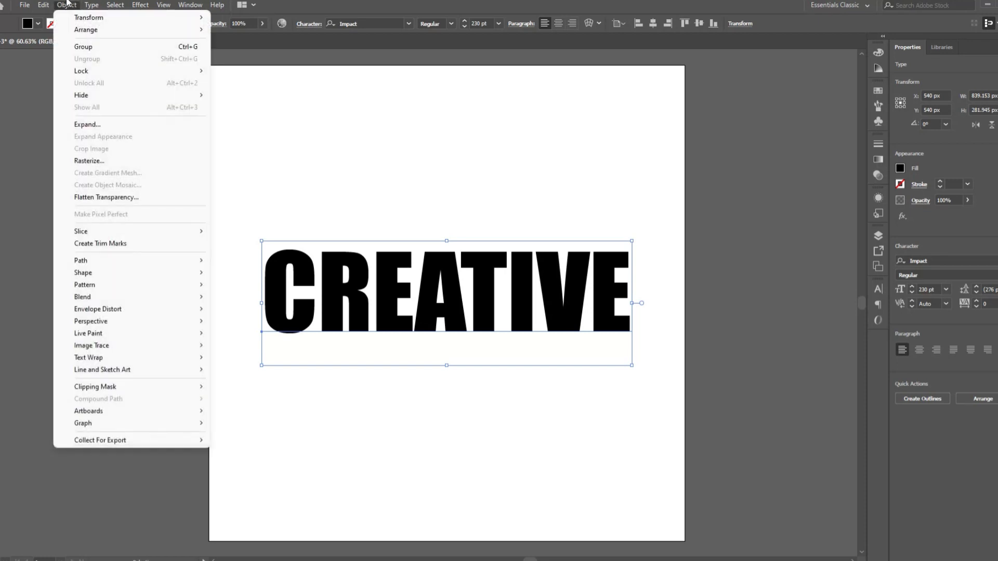
left_click(144, 127)
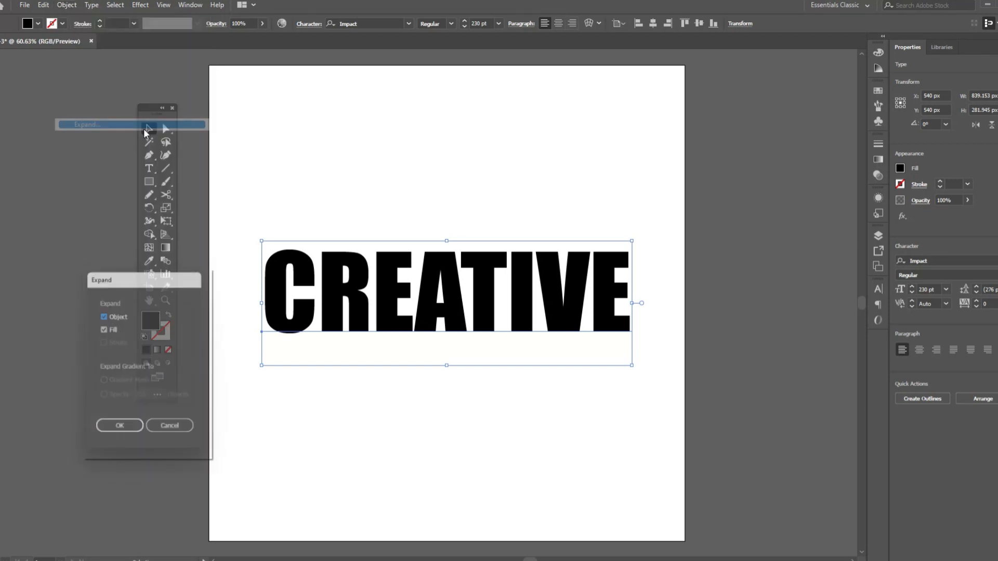
left_click(106, 433)
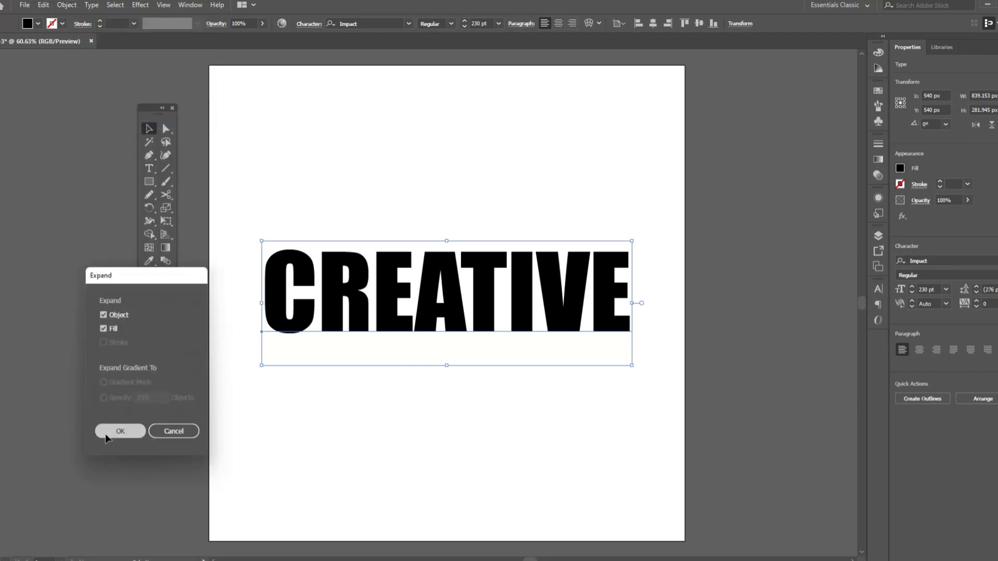
left_click(452, 397)
Step: Copy the expanded CREATIVE lettering and paste a duplicate directly behind it
left_click(451, 312)
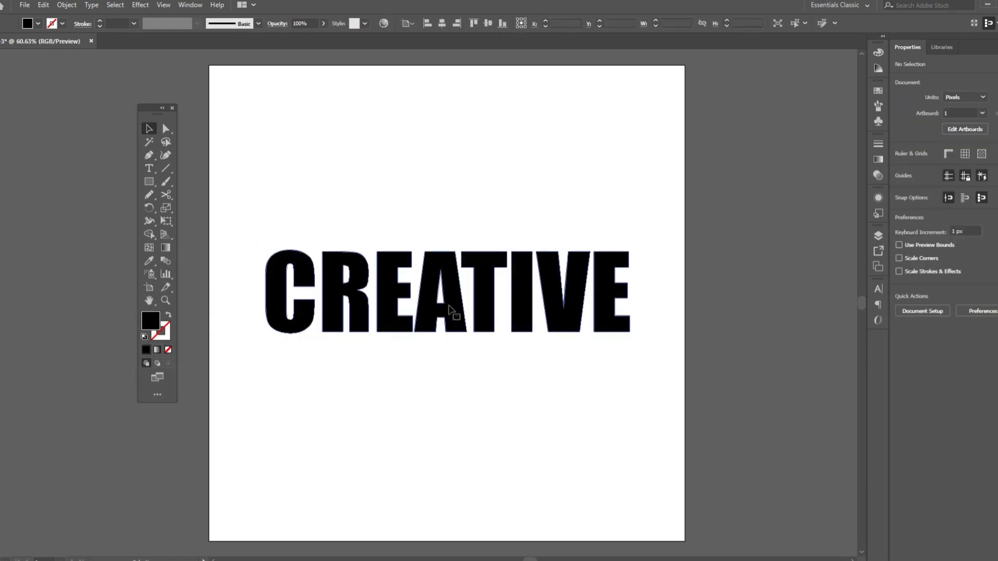
left_click(45, 5)
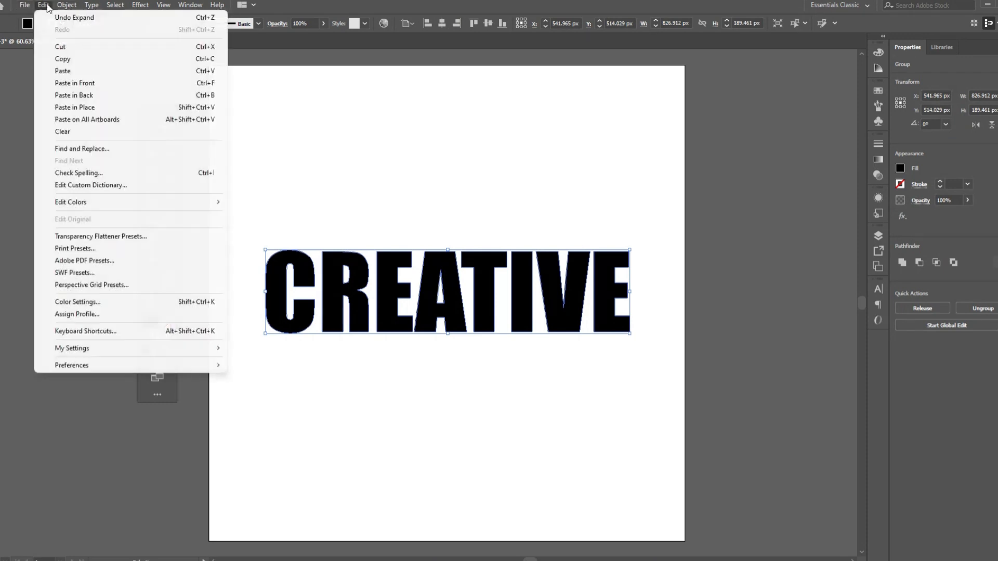
left_click(90, 61)
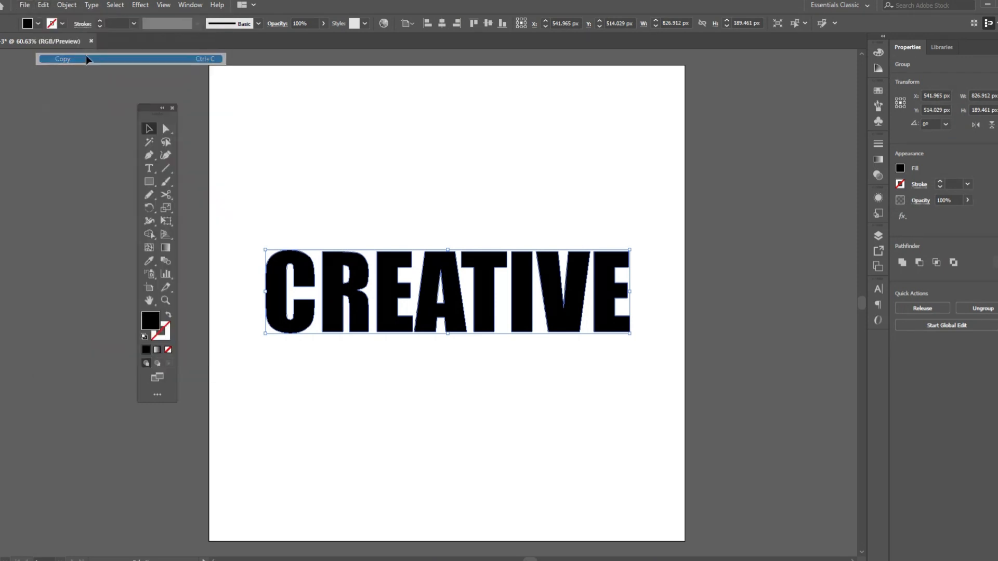
left_click(45, 5)
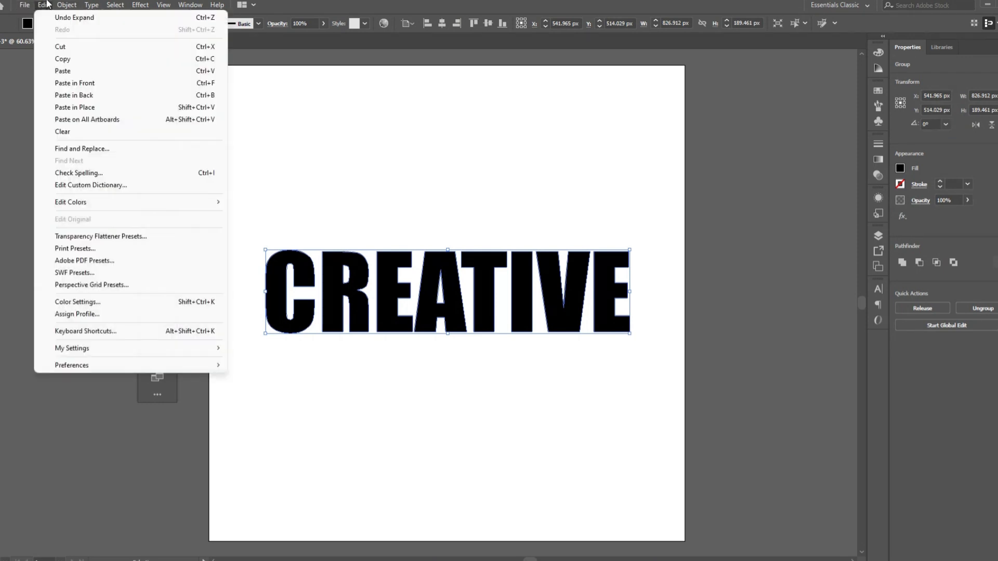
left_click(157, 95)
Step: Hide the front copy of the CREATIVE lettering
left_click(252, 245)
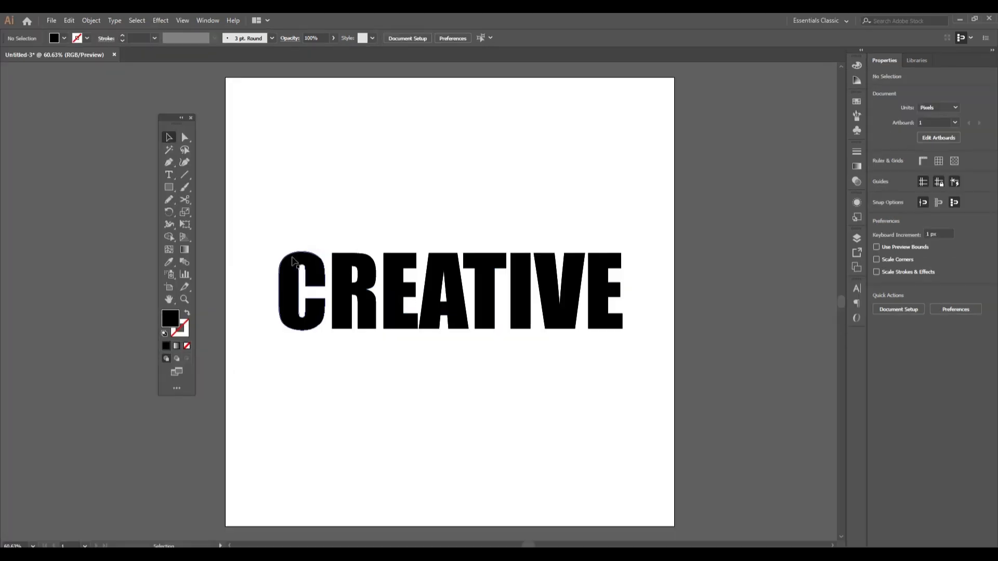
left_click(285, 260)
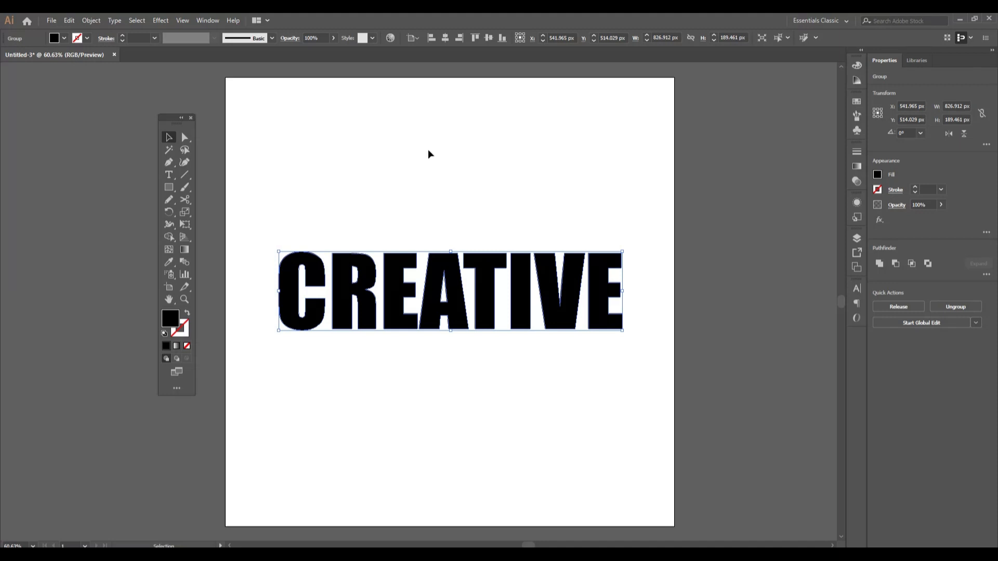
key("ctrl+3")
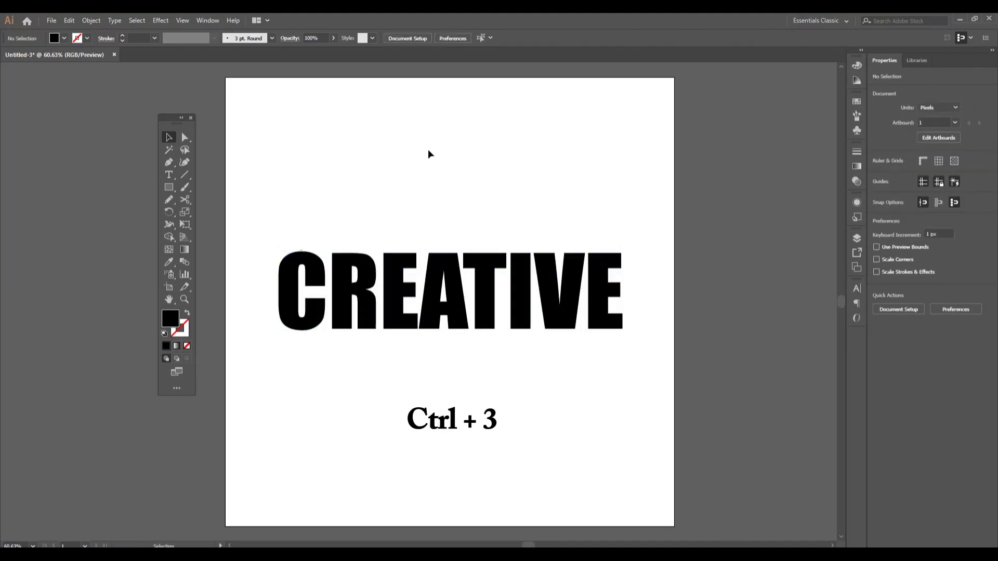
Step: Copy the remaining visible CREATIVE lettering and paste a duplicate in place
left_click(387, 287)
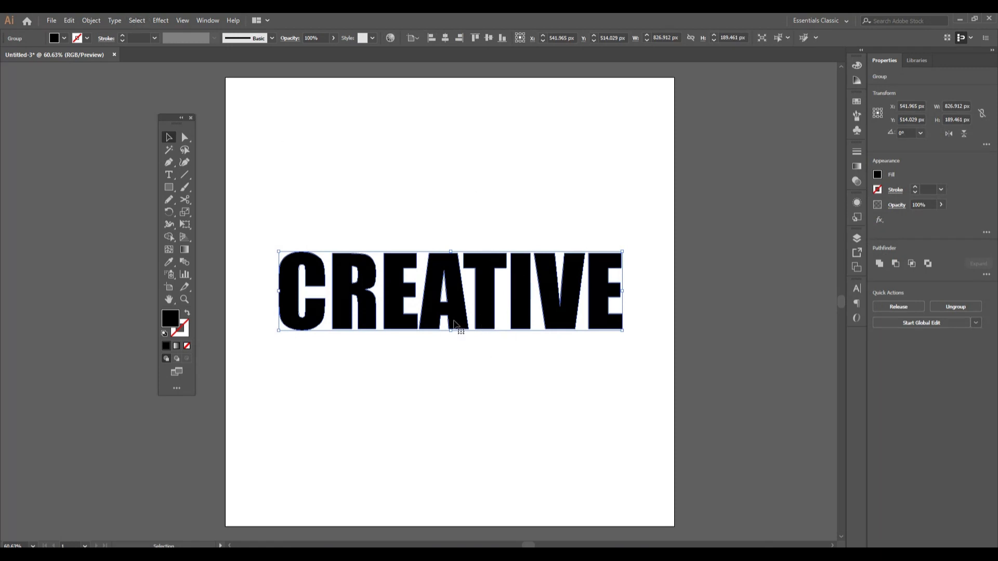
left_click(69, 21)
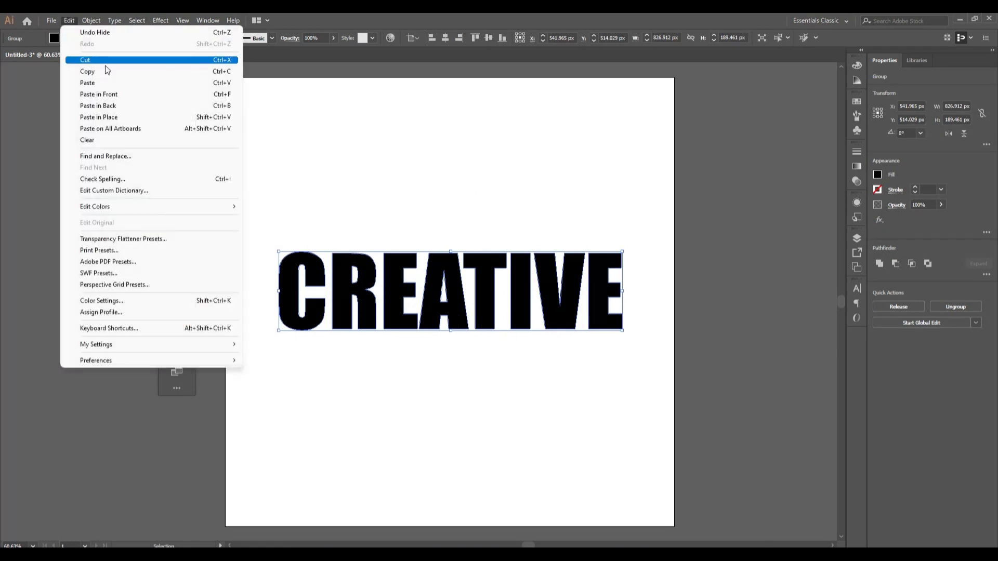
left_click(109, 71)
left_click(69, 20)
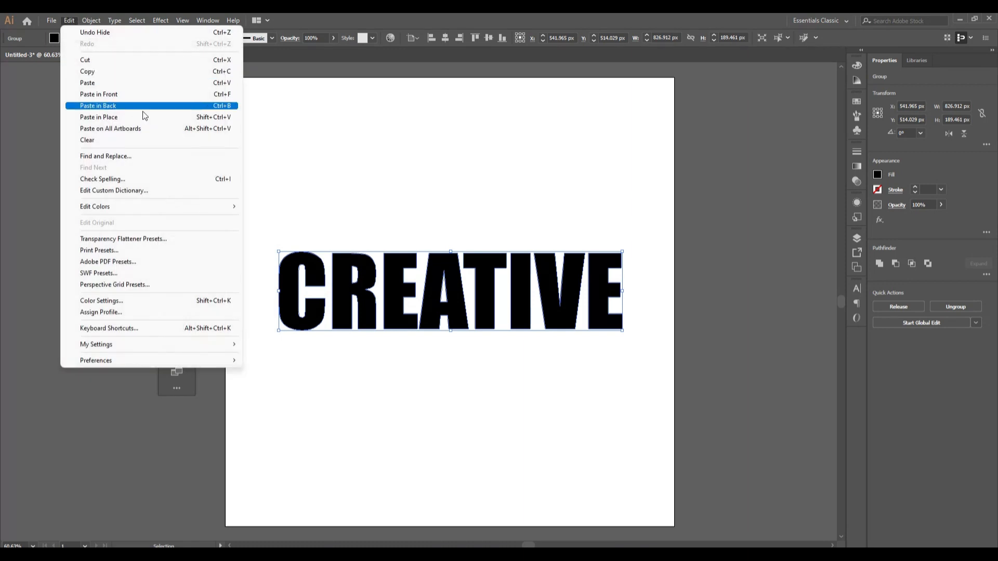
left_click(149, 118)
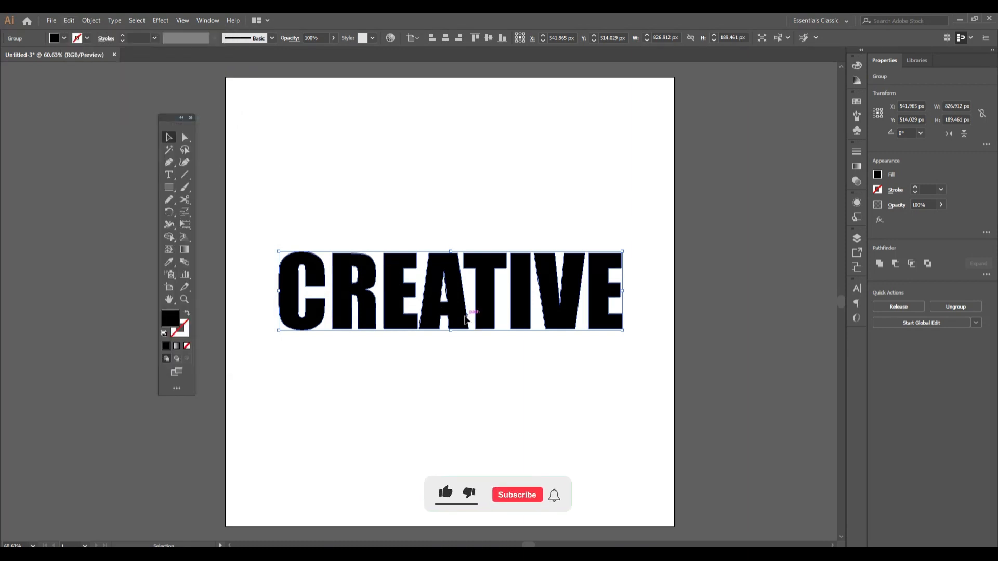
Step: Move the duplicate below the large lettering and scale it down proportionally to about 238 px wide
left_click(464, 389)
left_click_drag(448, 314, 456, 430)
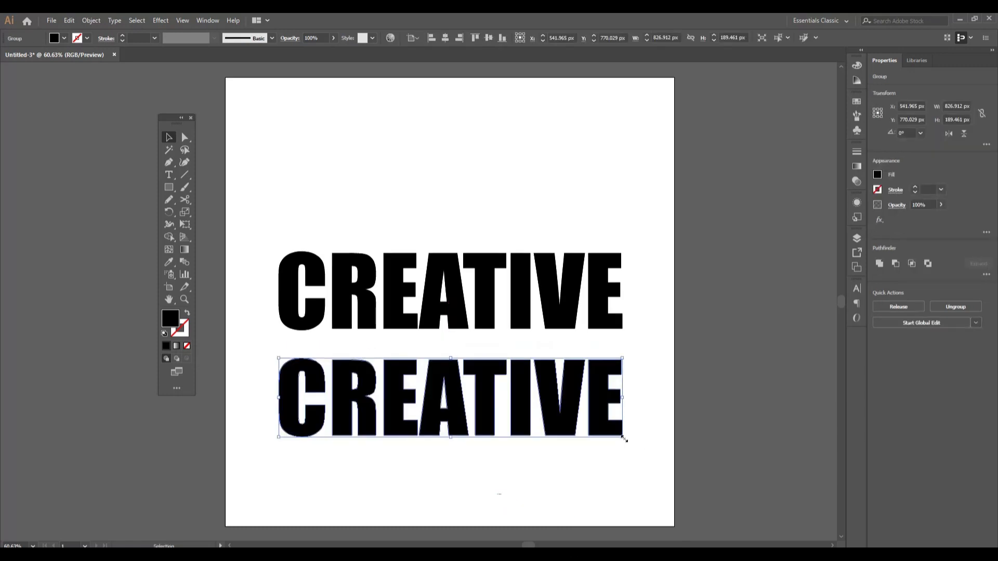
left_click_drag(607, 435, 453, 387)
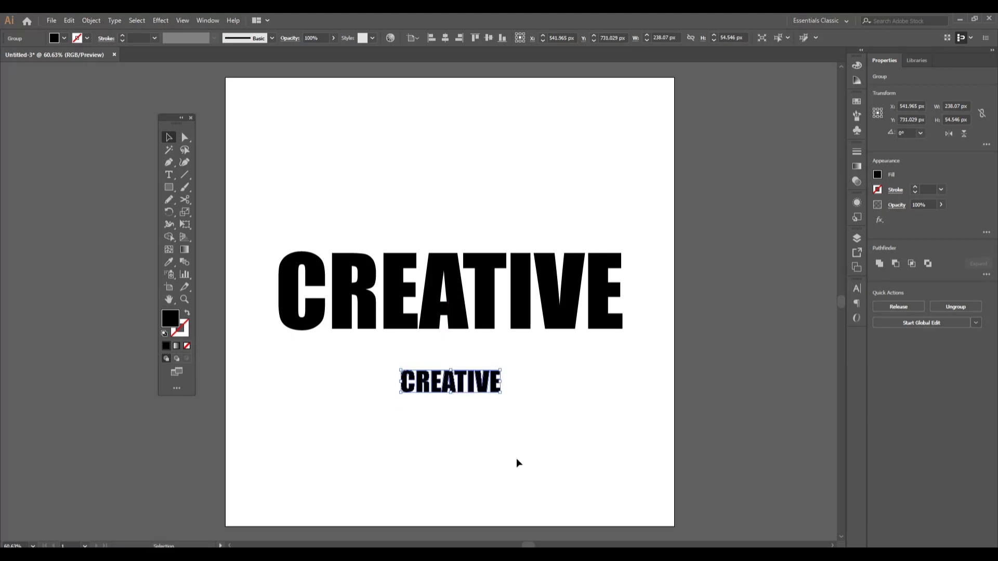
Step: Nudge the small CREATIVE lettering 5 px upward and deselect it
key("Up")
key("Up")
key("Up")
key("Up")
key("Up")
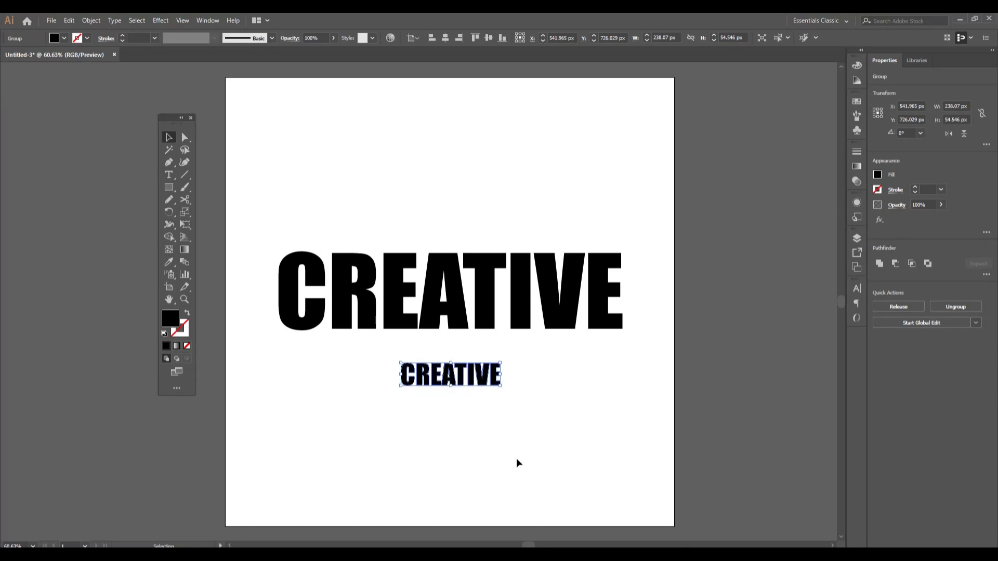
left_click(516, 462)
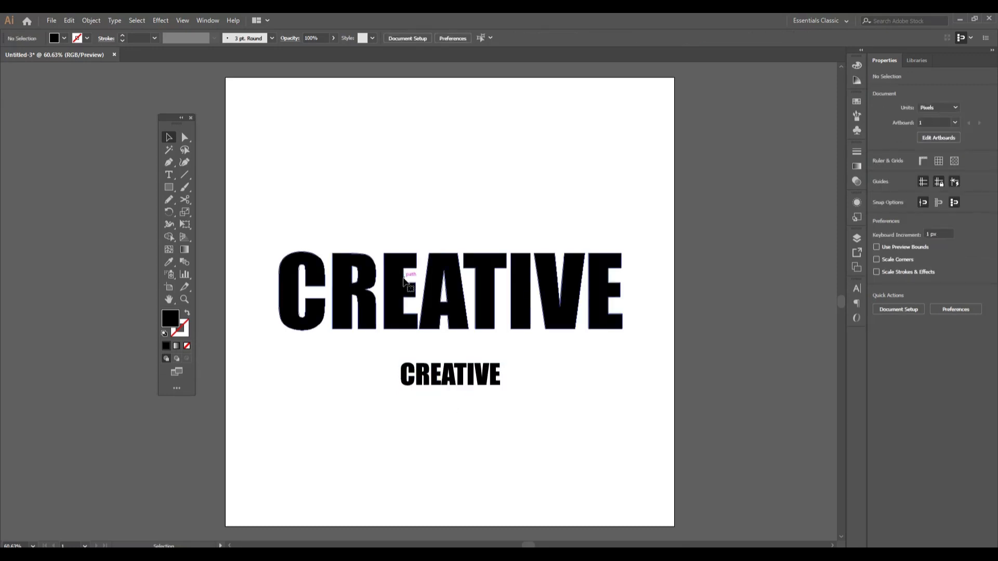
left_click(404, 278)
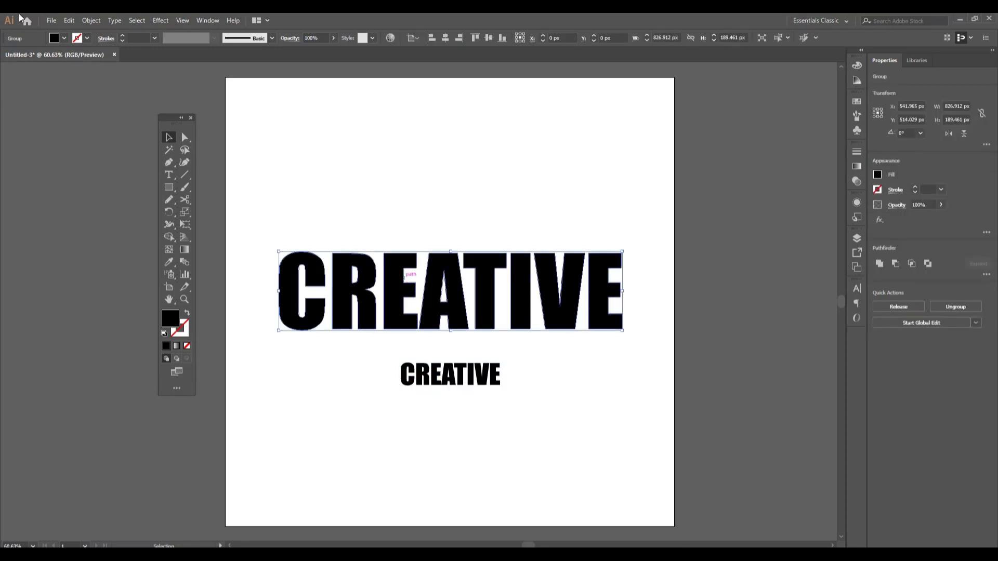
left_click(512, 189)
Step: Create a 1080 px by 1080 px black rectangle using exact dimensions
left_click(169, 187)
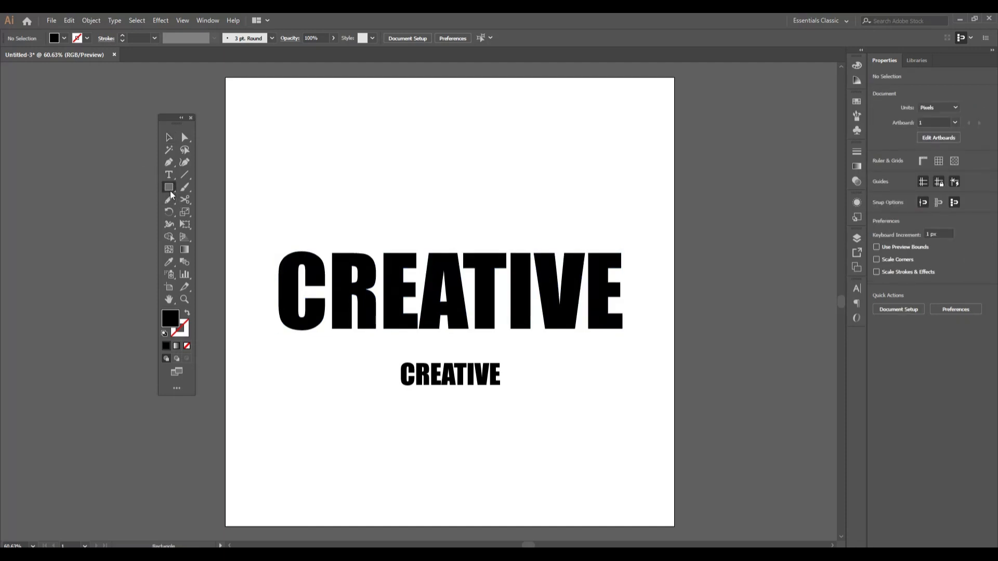
left_click(436, 155)
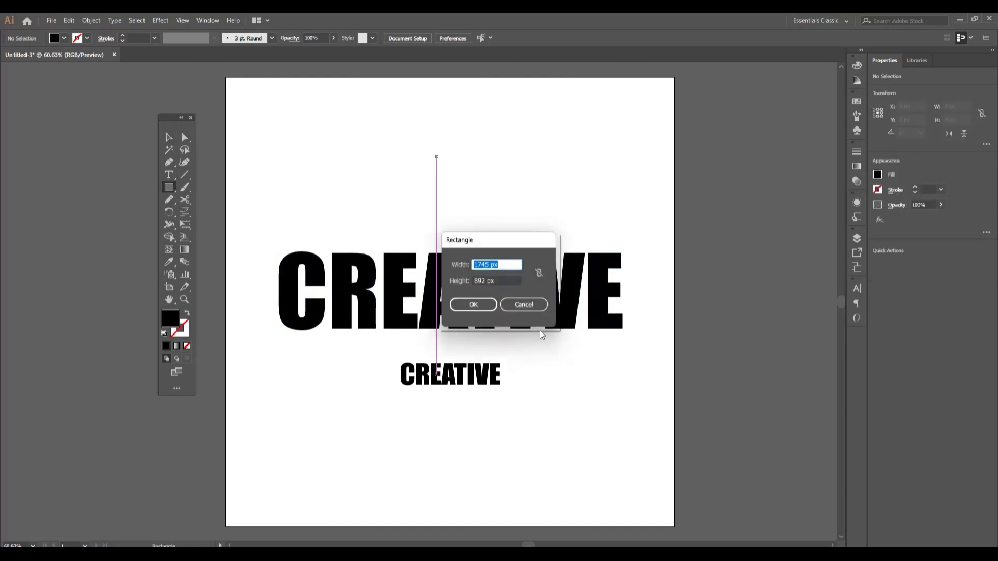
key("BackSpace")
left_click(484, 281)
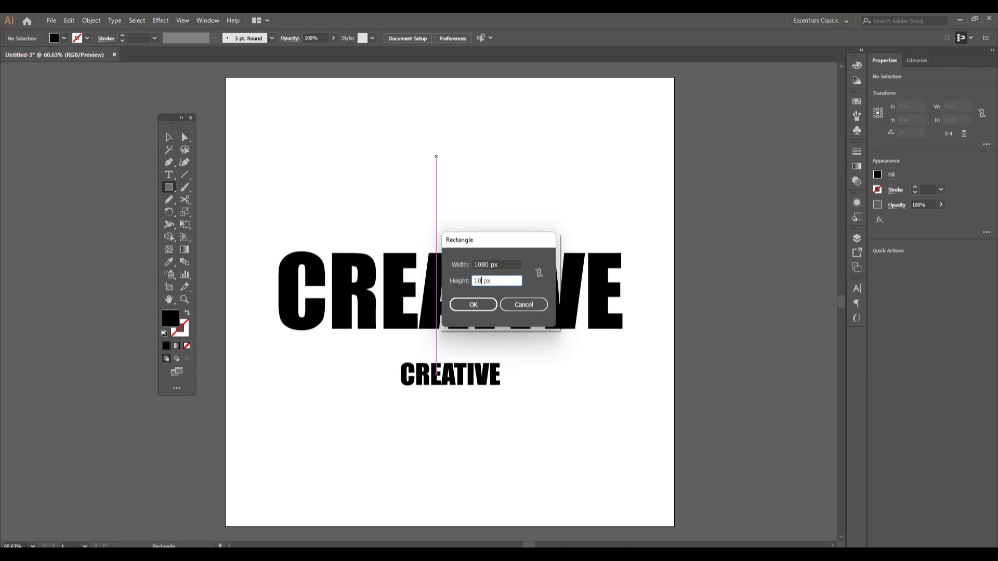
left_click(473, 305)
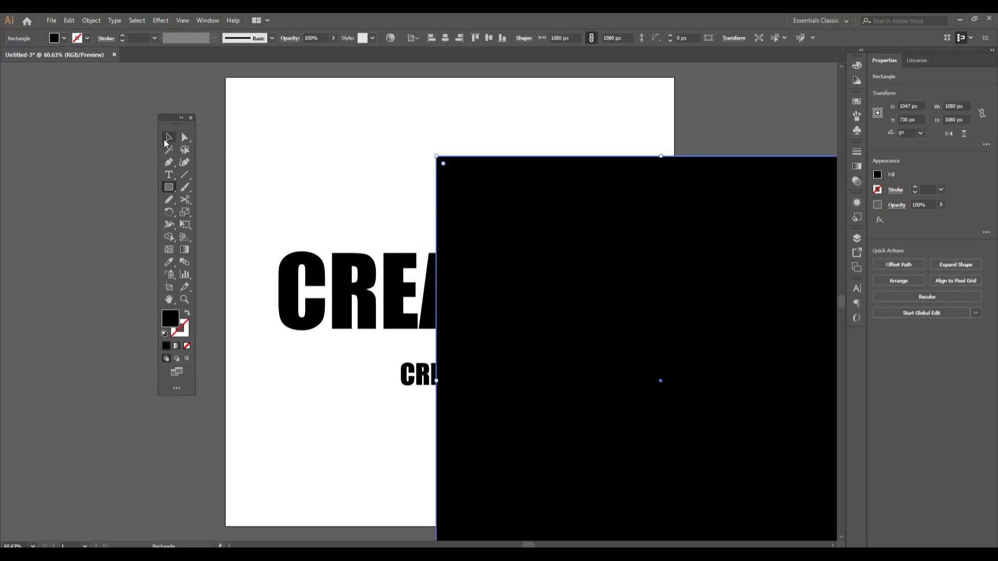
Step: Center the black rectangle horizontally and vertically on the artboard
left_click(169, 138)
left_click(445, 38)
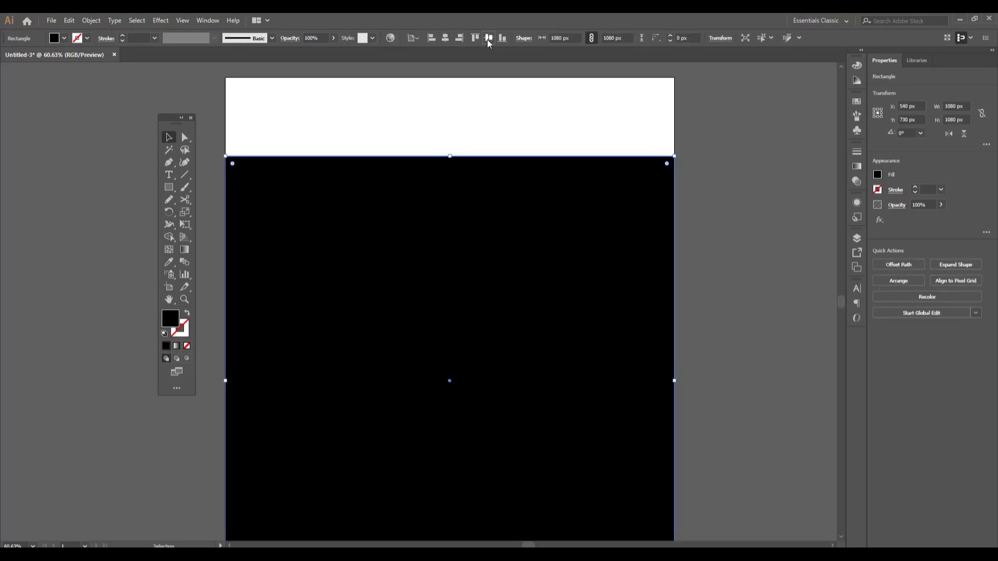
left_click(489, 38)
Step: Send the black rectangle behind all the lettering and lock it
right_click(396, 199)
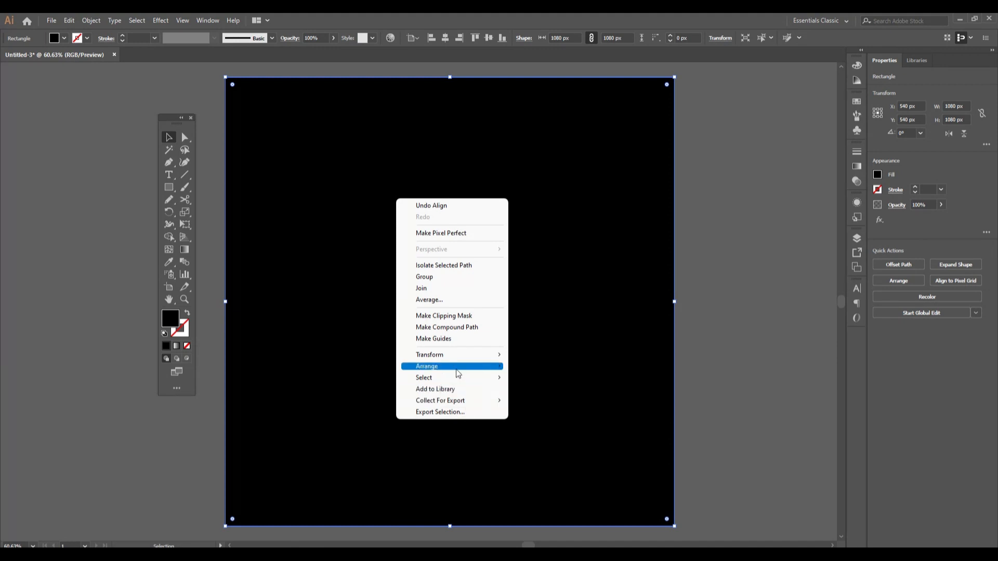
mouse_move(458, 367)
left_click(572, 407)
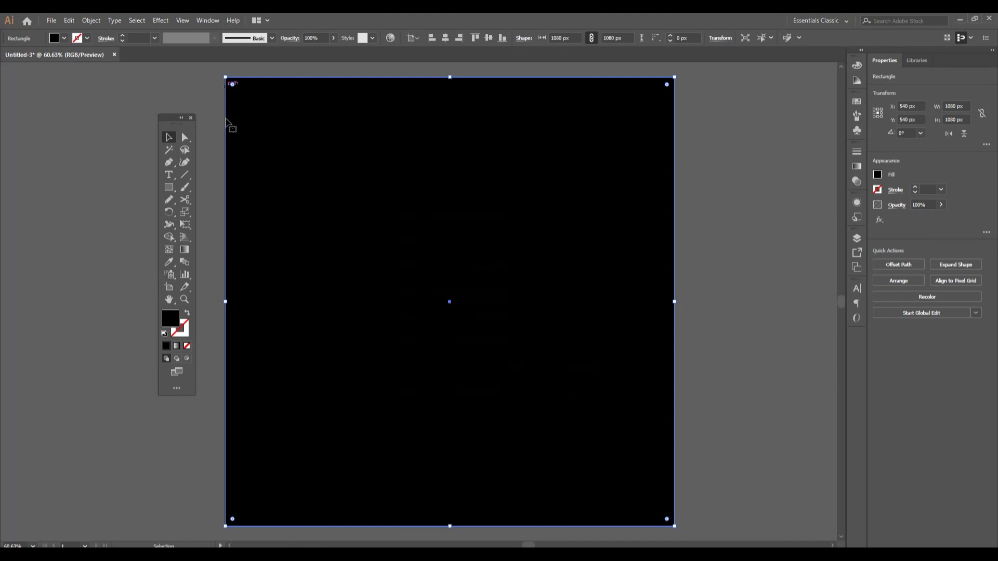
left_click(91, 20)
mouse_move(139, 82)
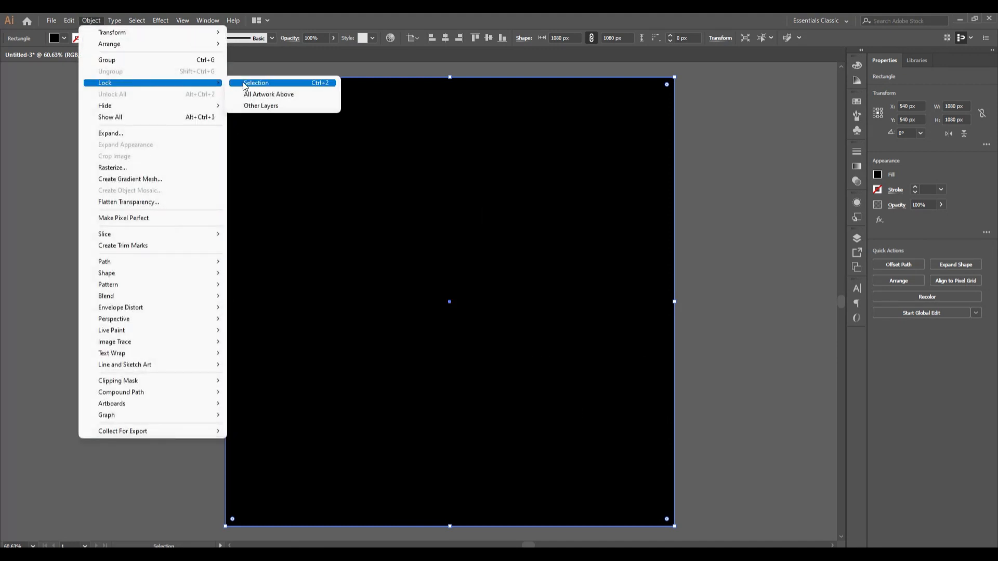
left_click(256, 83)
Step: Fill the large CREATIVE lettering with yellow and deselect it
key("ctrl+v")
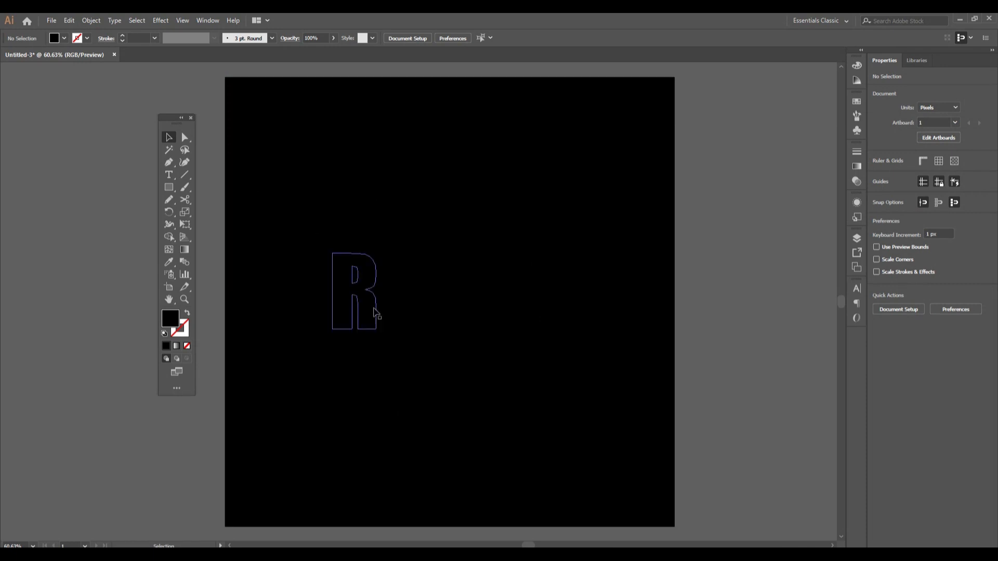
left_click(63, 38)
left_click(43, 55)
left_click(406, 210)
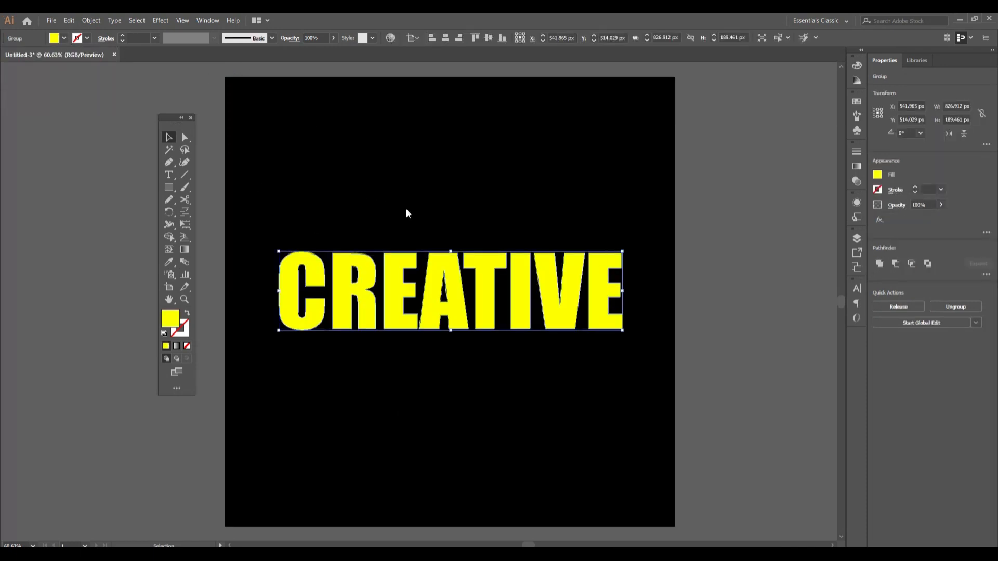
left_click(406, 211)
Step: Select both the large yellow and the small black CREATIVE lettering and make a blend between them
left_click_drag(419, 381, 402, 374)
left_click_drag(256, 225, 738, 424)
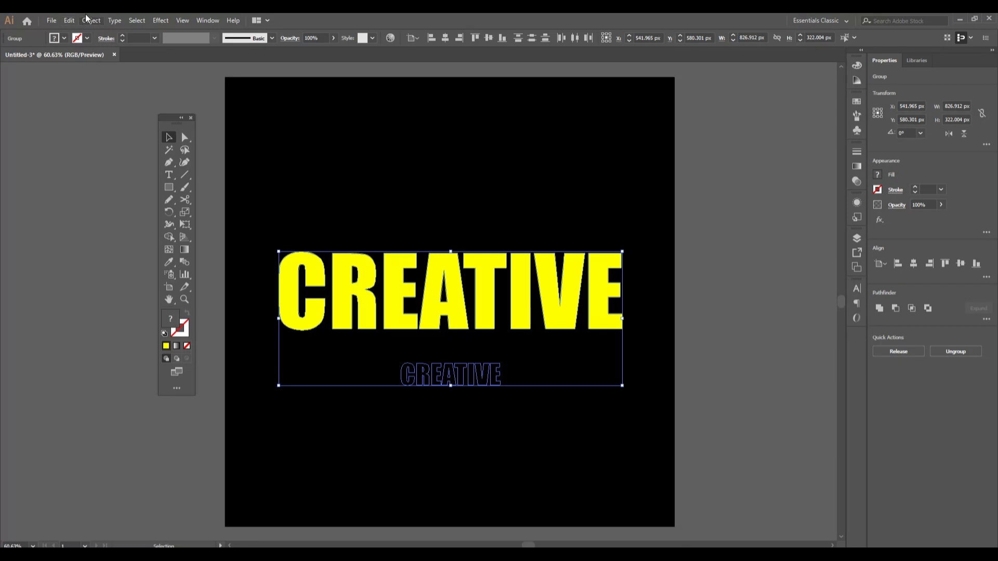
left_click(91, 21)
mouse_move(174, 300)
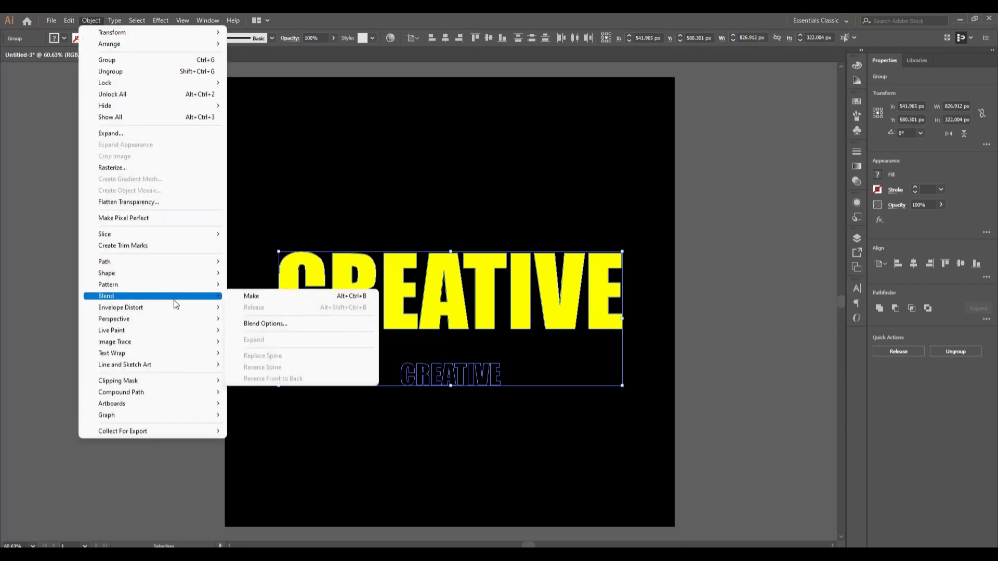
left_click(251, 297)
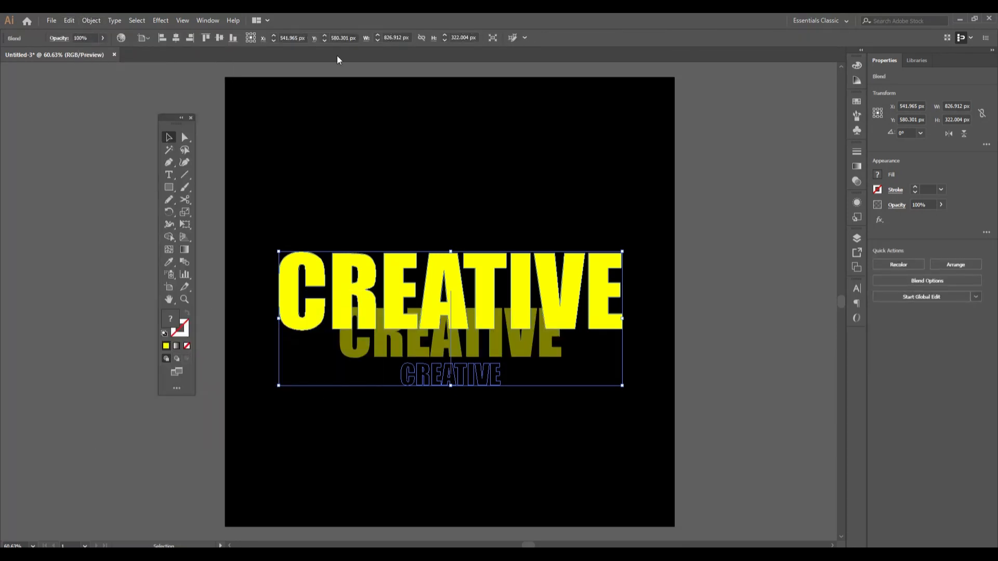
Step: Set the blend spacing to Specified Steps with 200 steps, with the preview enabled, and deselect the blend
double_click(184, 262)
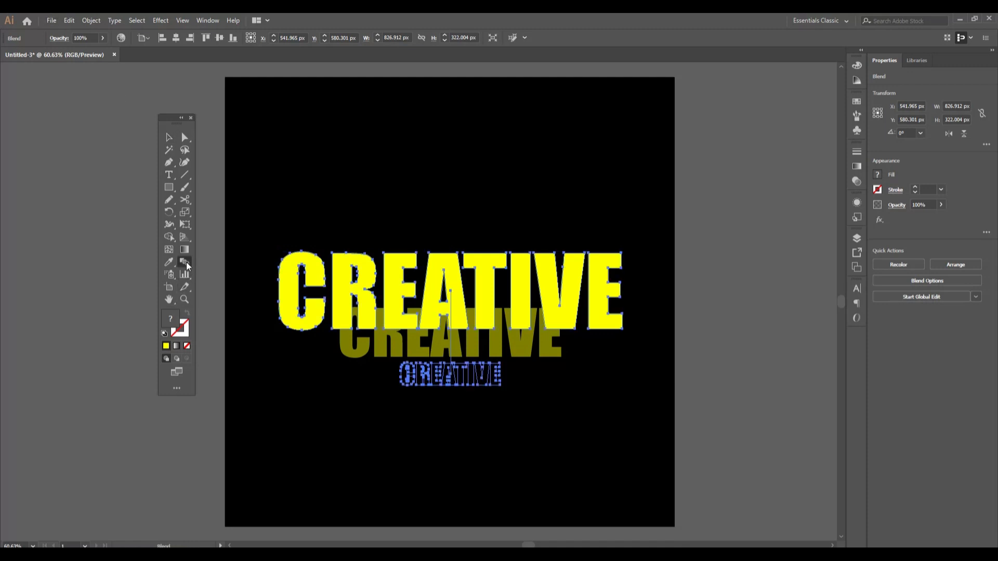
left_click(187, 318)
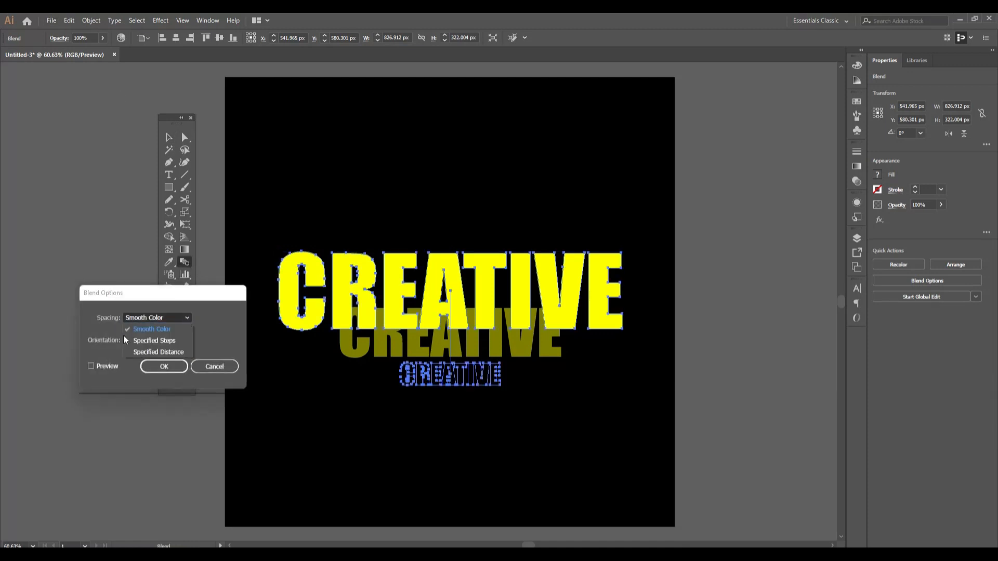
left_click(94, 375)
left_click(91, 367)
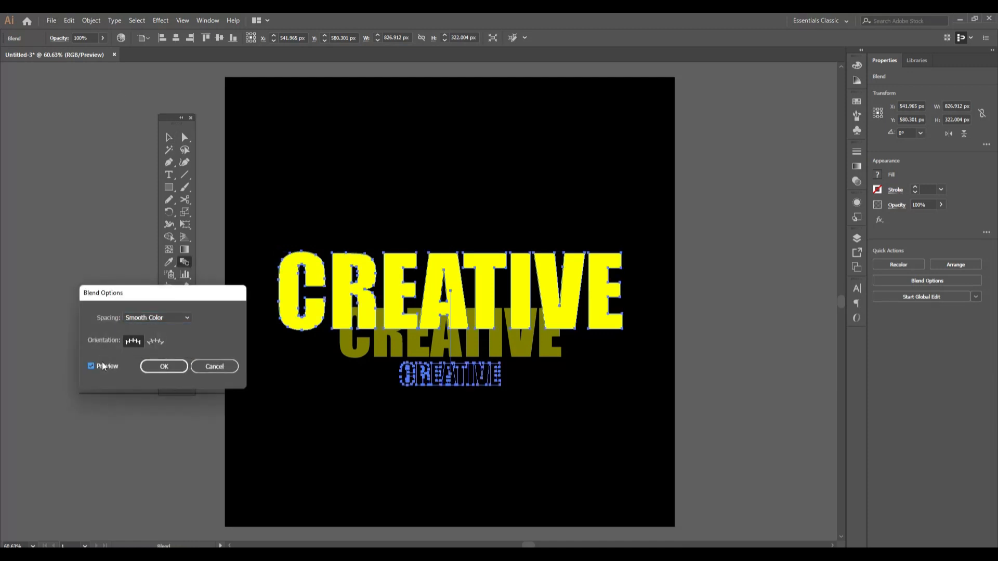
left_click(187, 318)
left_click(178, 342)
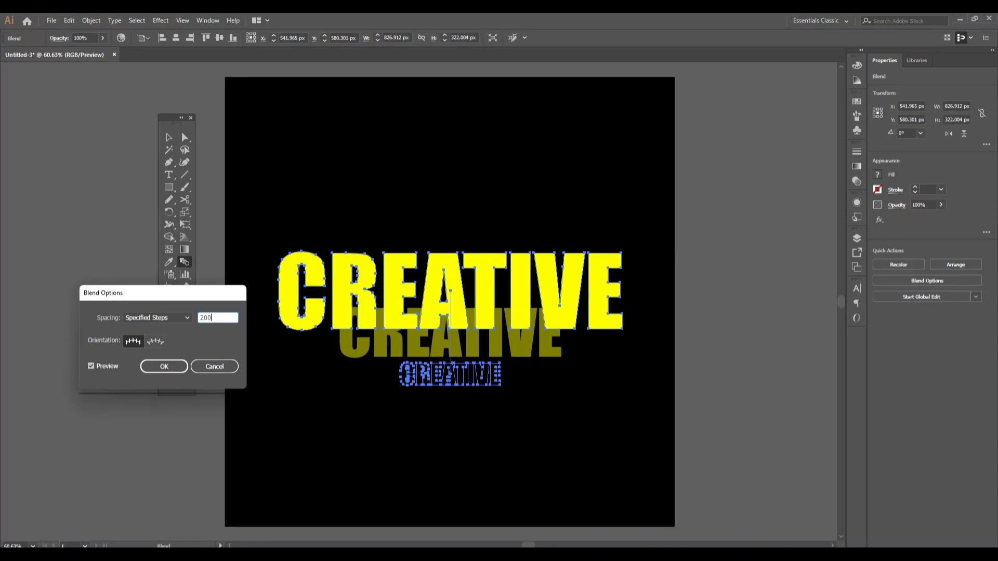
left_click(180, 367)
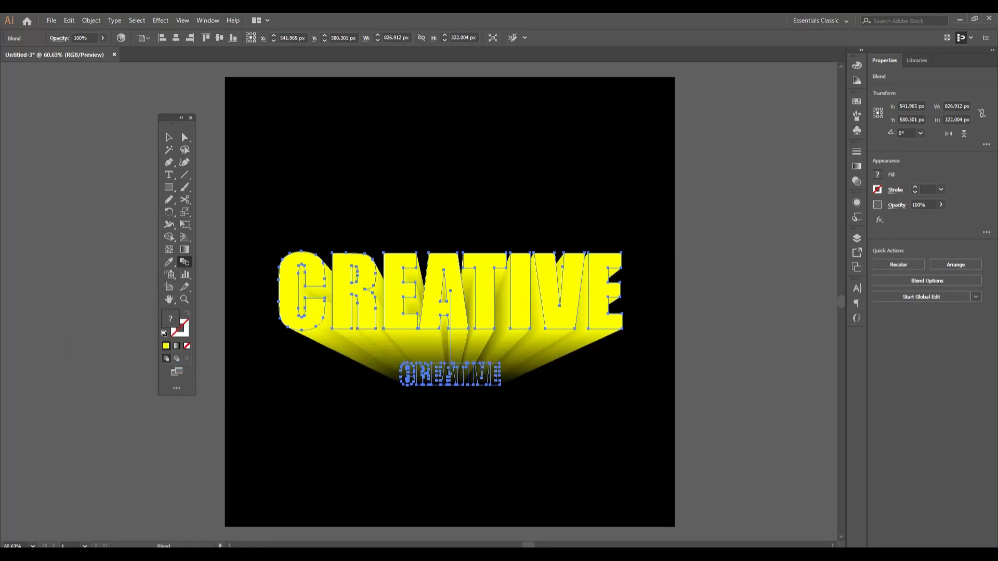
left_click(168, 136)
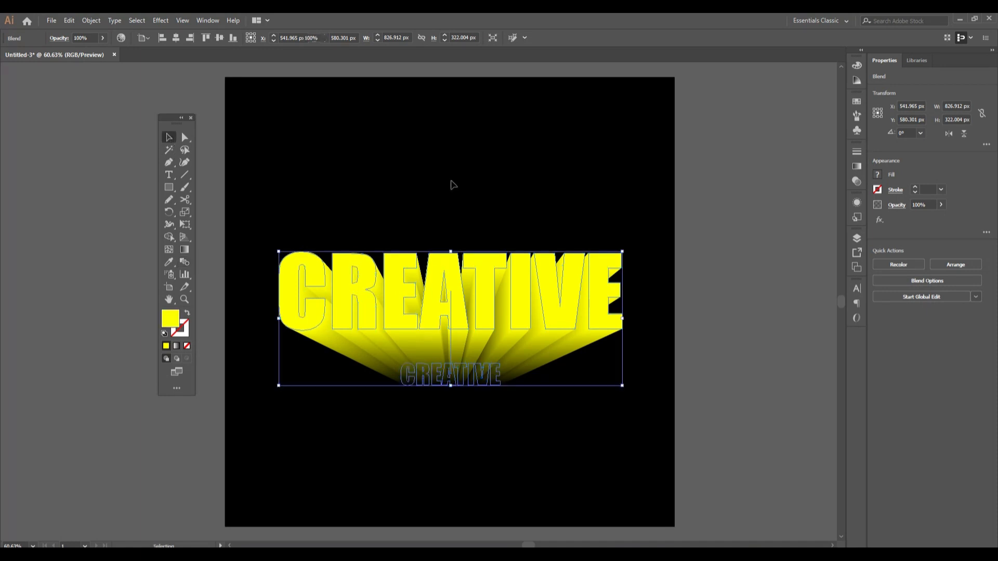
left_click(452, 185)
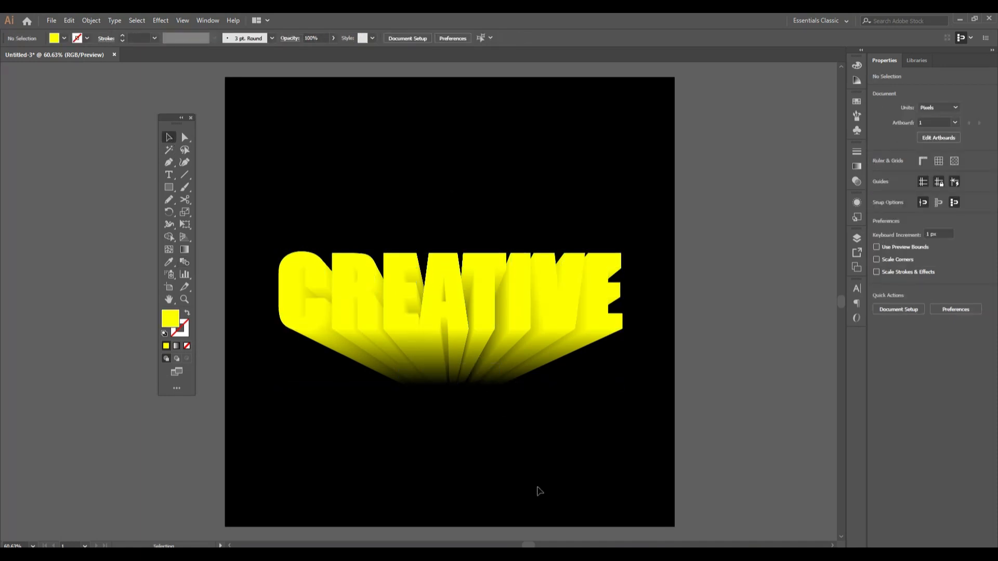
Step: Show the hidden CREATIVE lettering and bring it forward in front of the yellow blend
key("ctrl+alt")
key("ctrl+alt+3")
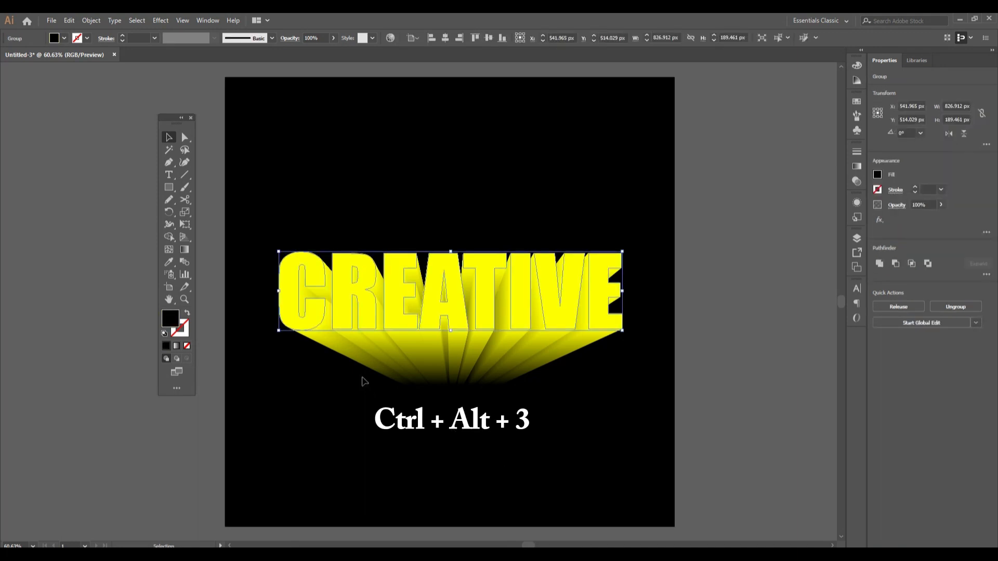
right_click(387, 166)
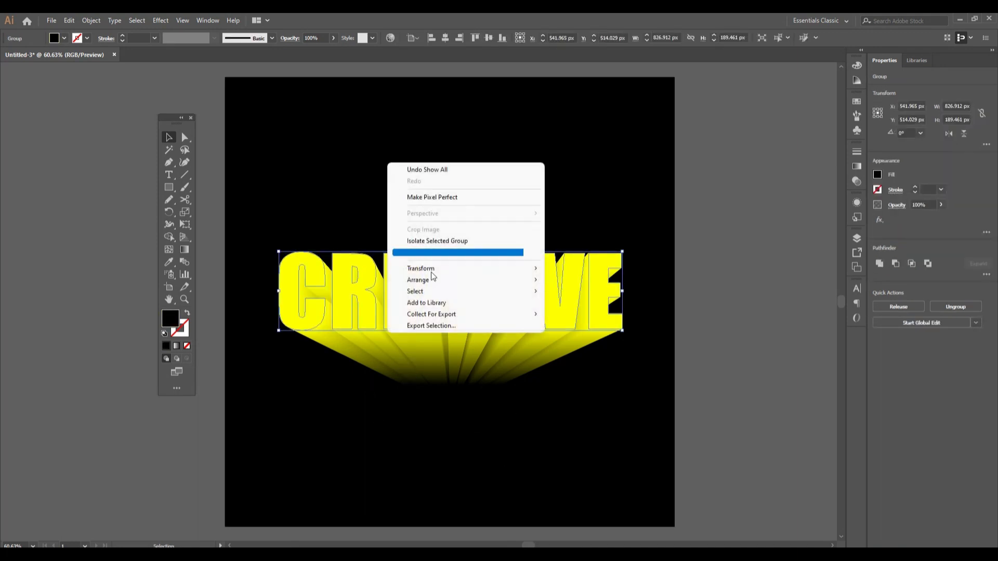
mouse_move(468, 280)
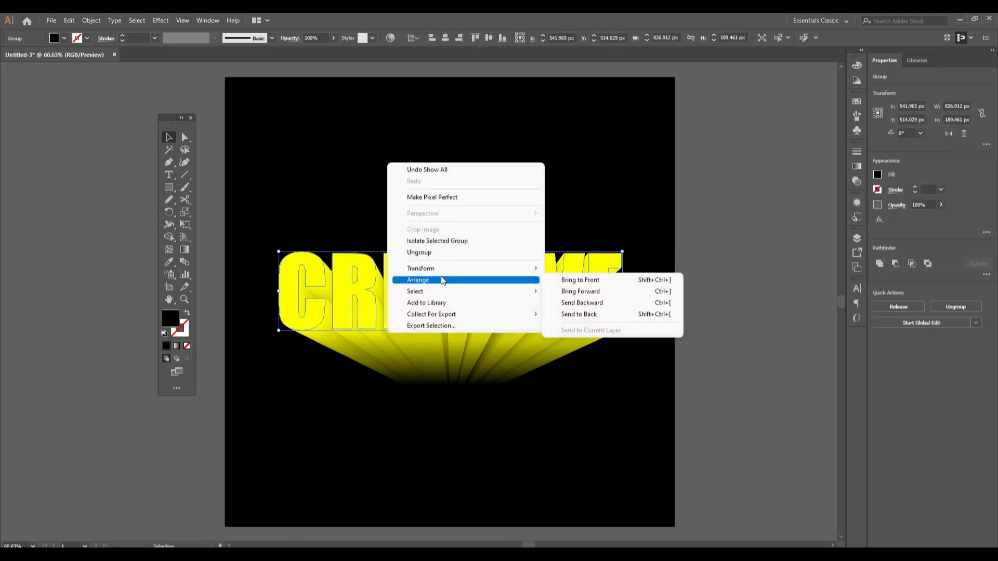
left_click(596, 291)
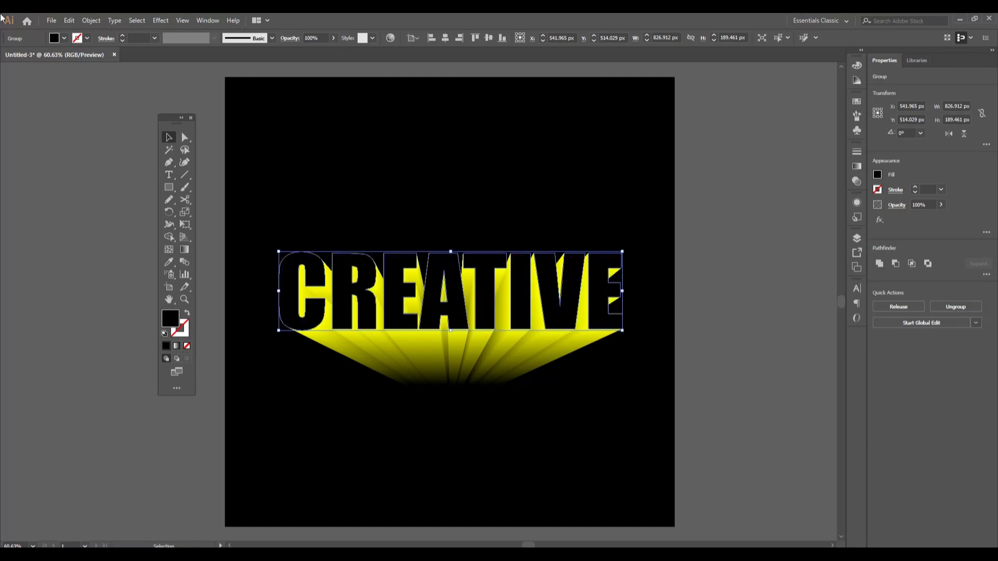
Step: Fill the front CREATIVE lettering with white and deselect it
left_click(54, 38)
left_click(22, 56)
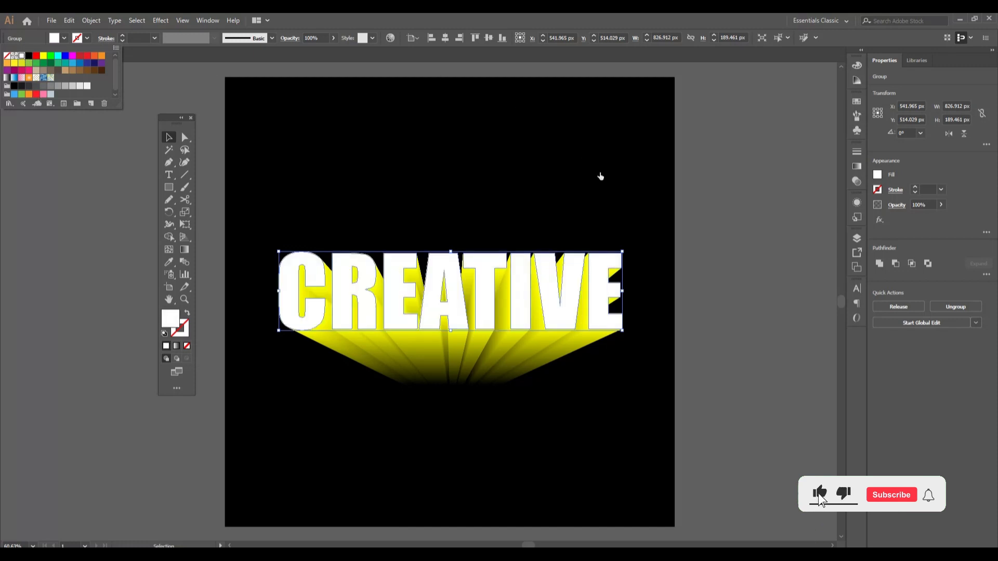
left_click(596, 173)
left_click(599, 176)
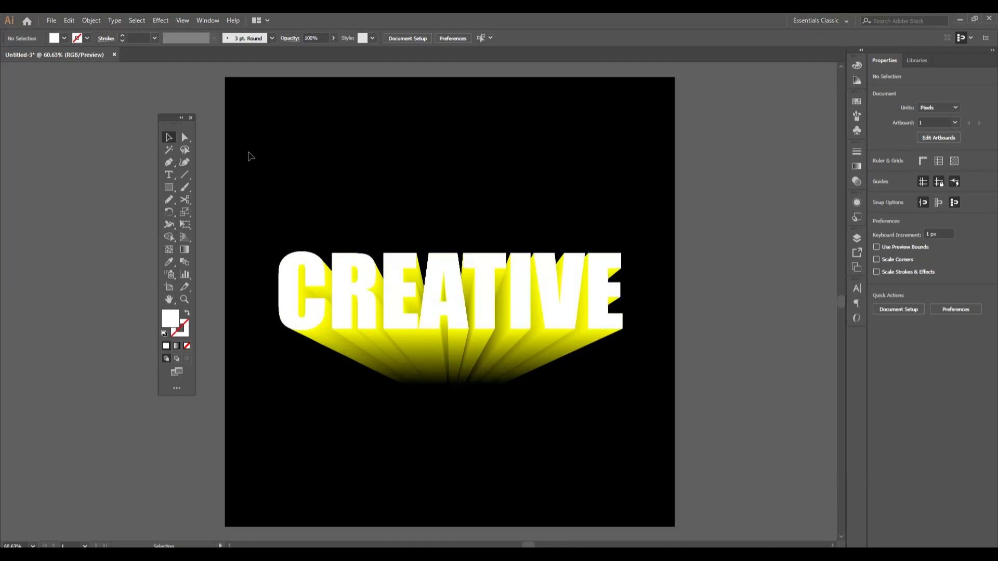
Step: Group the white lettering with the yellow blend and center the group horizontally and vertically on the artboard
left_click_drag(261, 208, 676, 416)
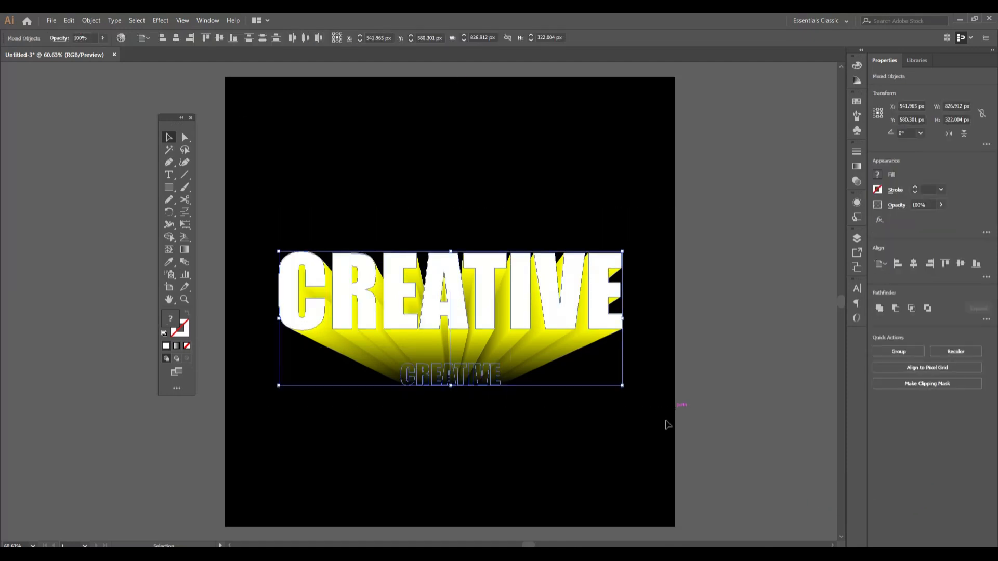
left_click(91, 20)
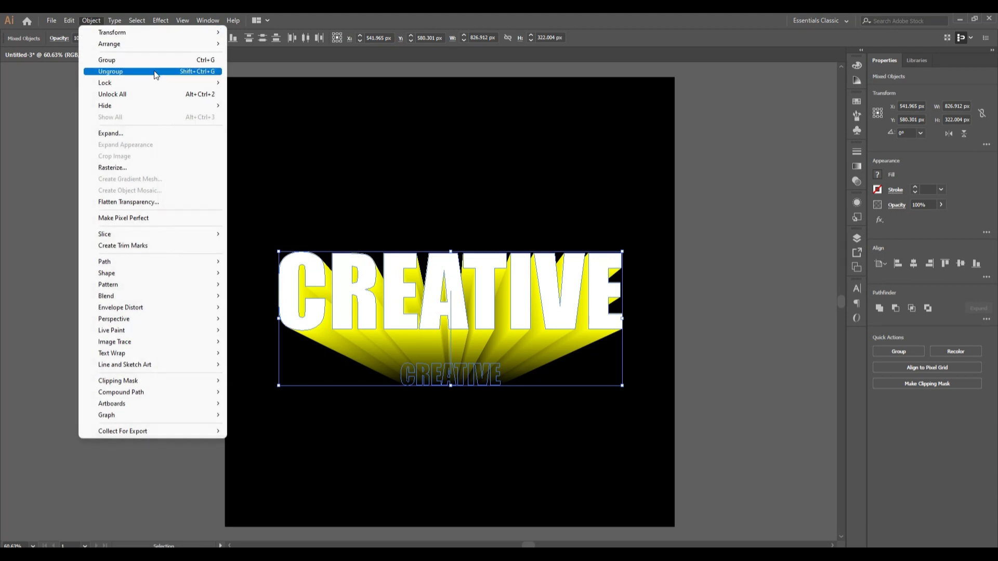
left_click(151, 60)
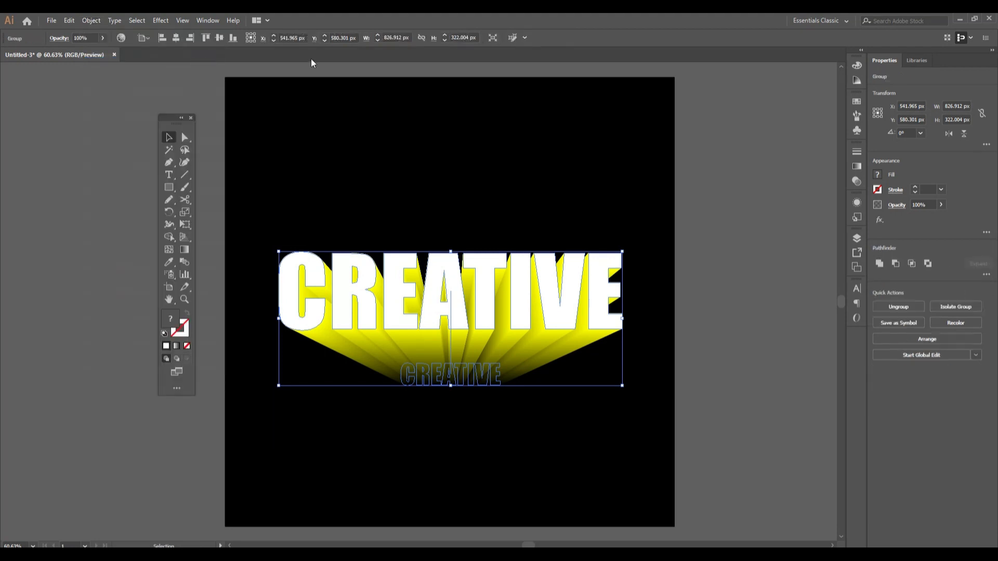
left_click(176, 38)
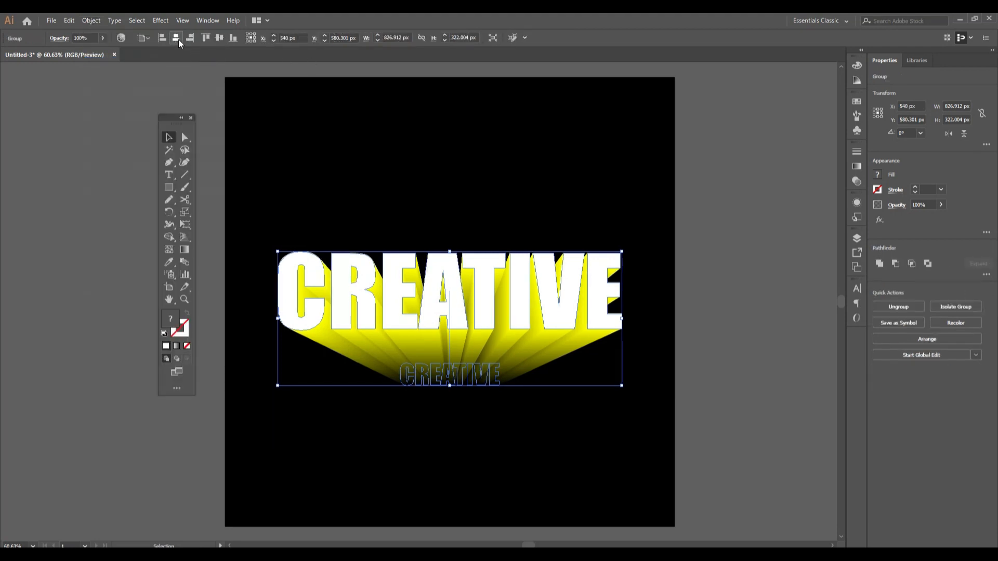
left_click(221, 38)
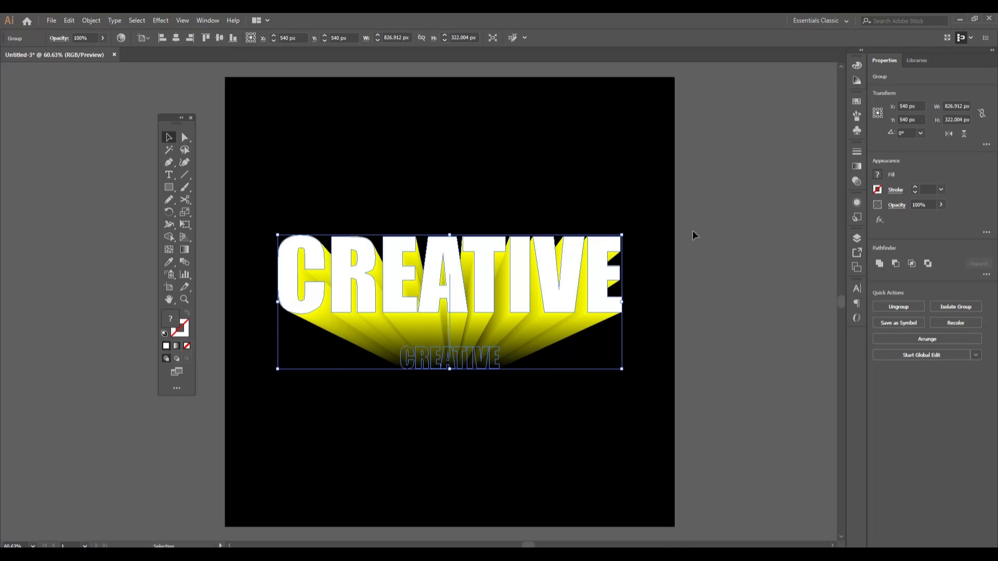
left_click(756, 259)
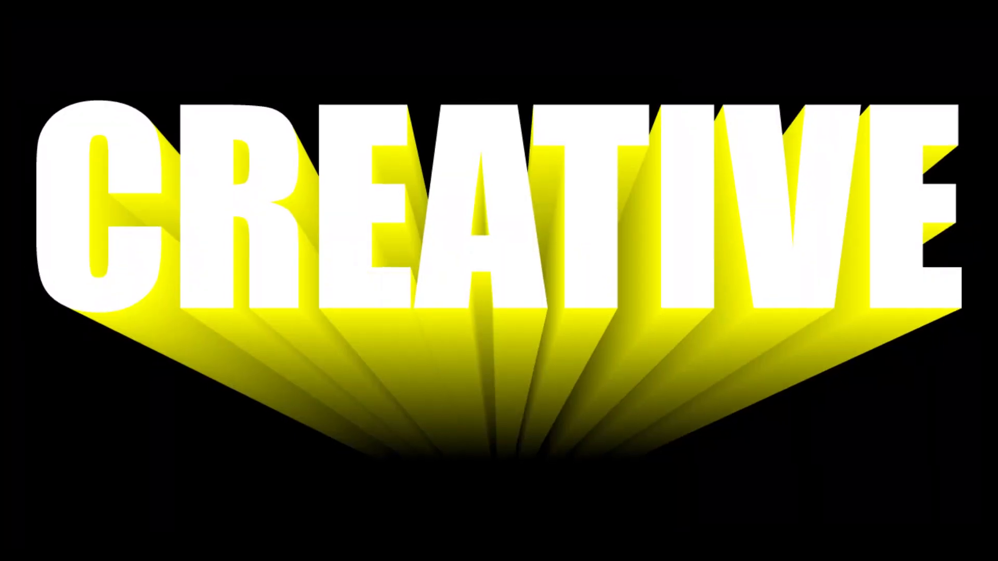